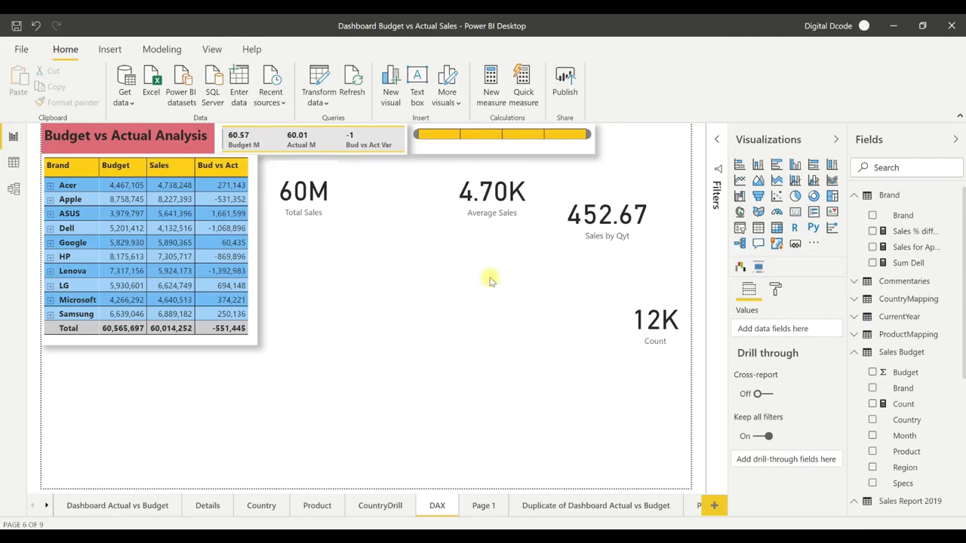
# Step: Create a new measure in the Sales Report 2019 table and name it SUM OF HP Sales
pyautogui.click(901, 352)
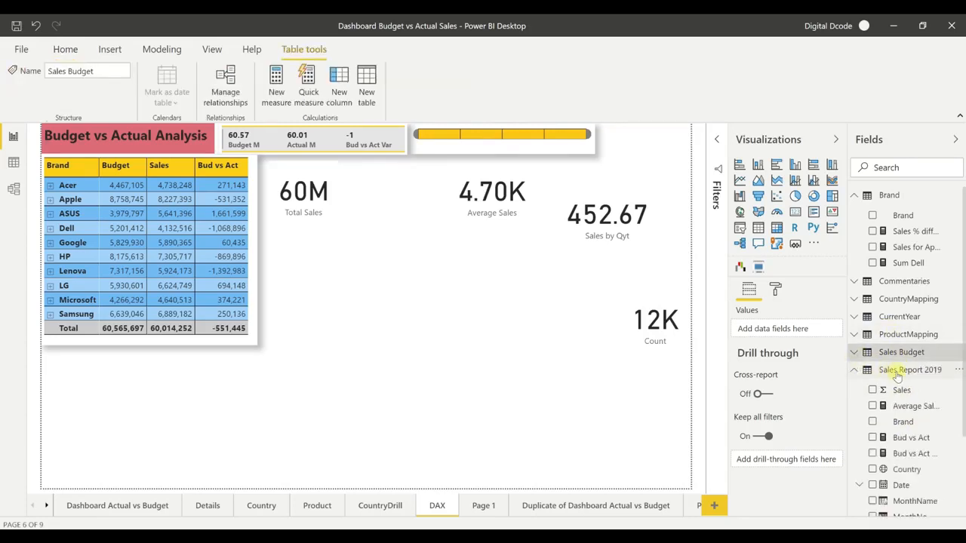
pyautogui.click(895, 373)
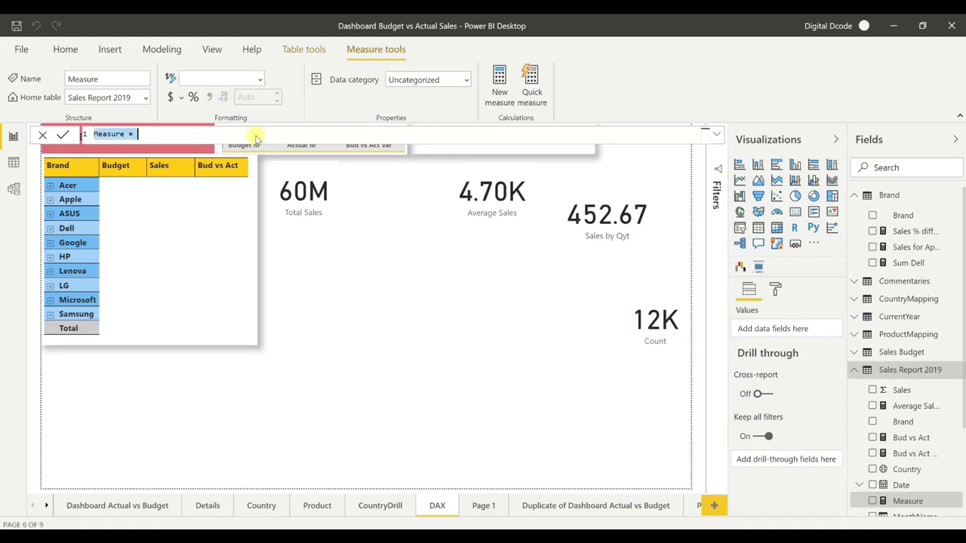
pyautogui.write('SUM')
pyautogui.press('BackSpace')
pyautogui.write('M OF ')
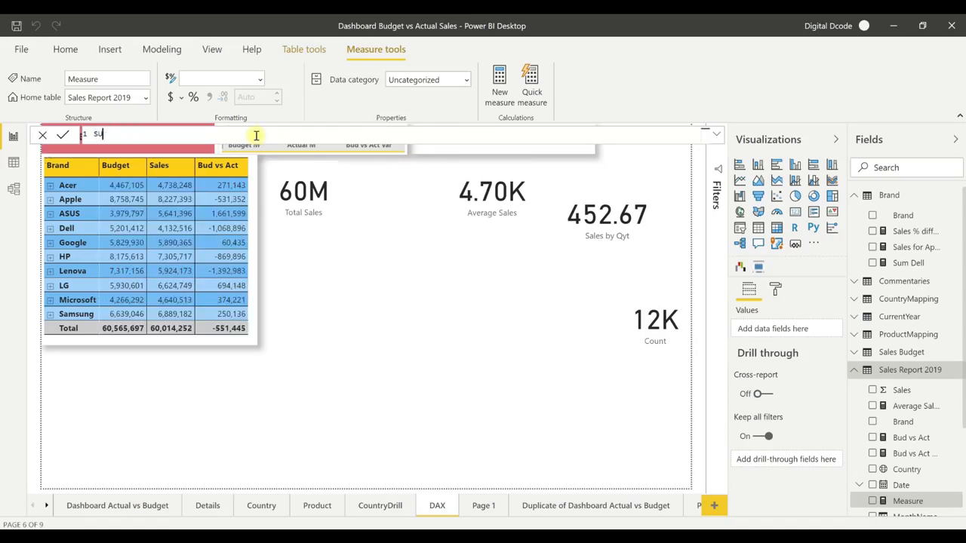
pyautogui.write('HP Sale')
pyautogui.press('BackSpace')
pyautogui.press('BackSpace')
pyautogui.write('les')
# Step: Begin the measure's formula with CALCULATE, using SUM('Sales Report 2019'[ Sales ]) as its expression
pyautogui.write('= cal')
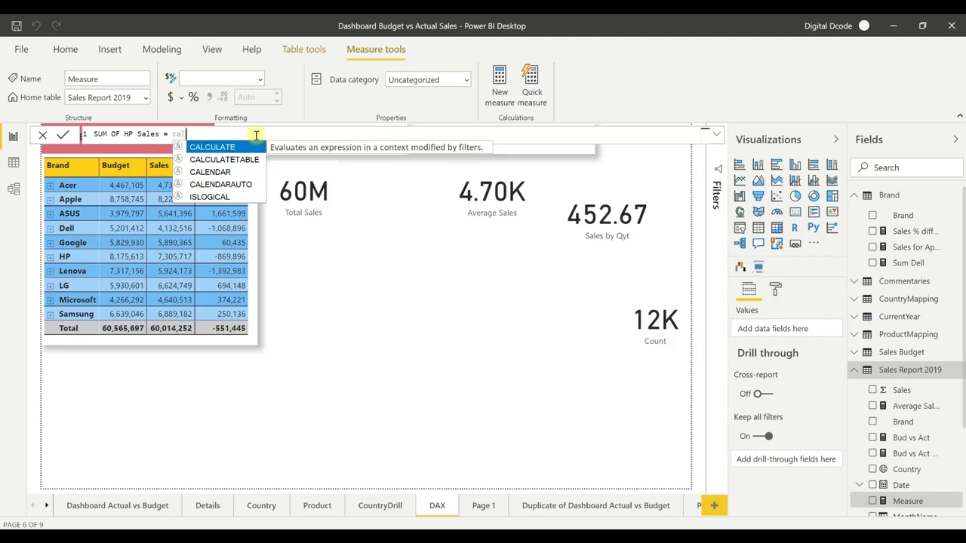
pyautogui.press('Tab')
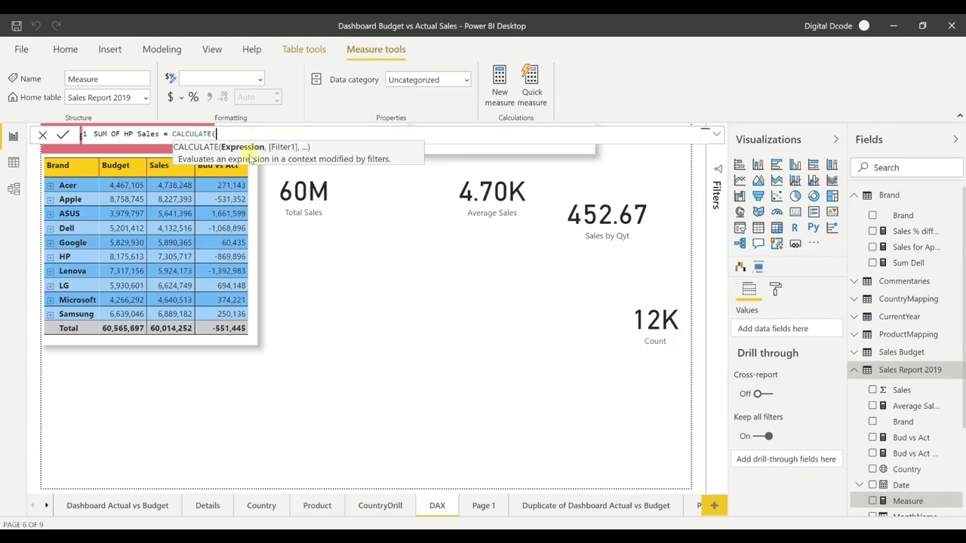
pyautogui.write('sal')
pyautogui.press('BackSpace')
pyautogui.press('BackSpace')
pyautogui.press('BackSpace')
pyautogui.write('sum')
pyautogui.press('Tab')
pyautogui.write('Sa')
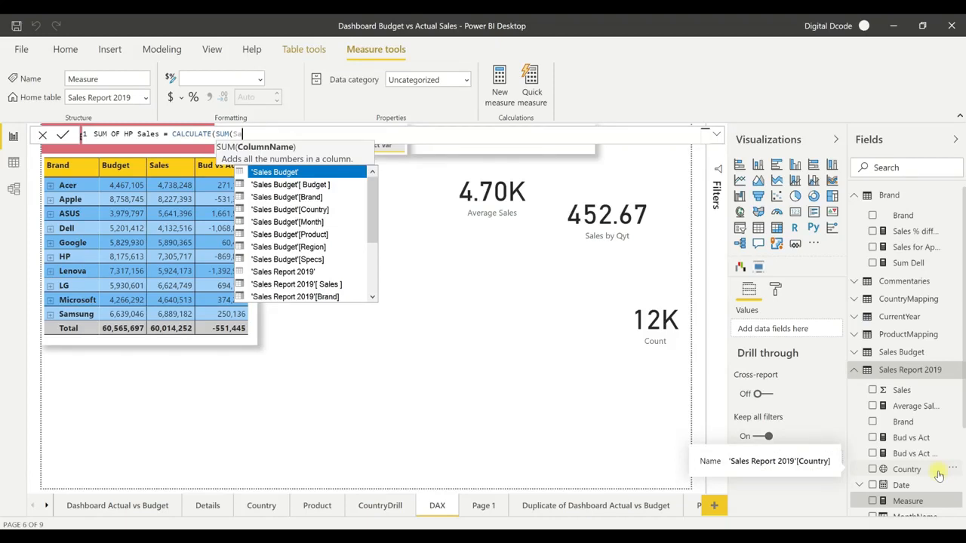
pyautogui.press('Down')
pyautogui.press('Down')
pyautogui.press('Down')
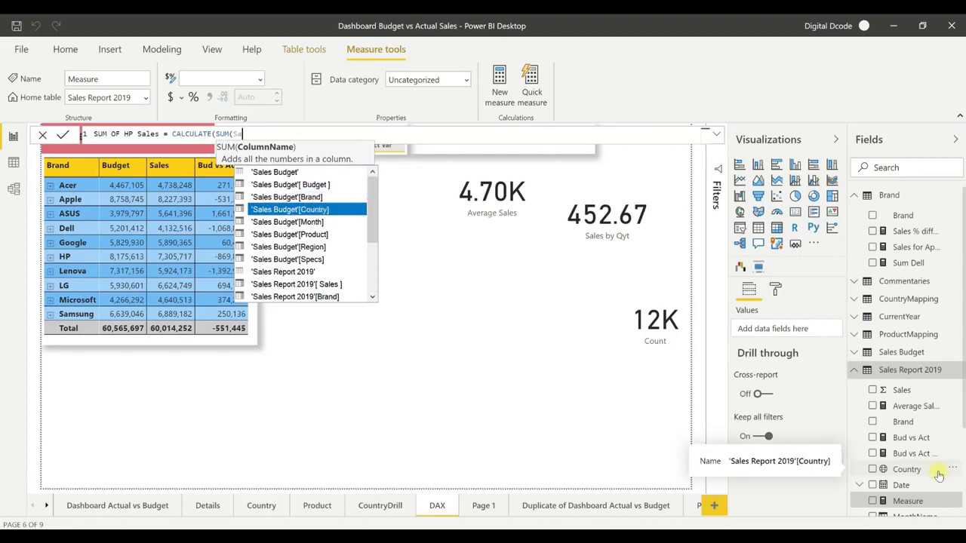
pyautogui.press('Down')
pyautogui.press('Down')
pyautogui.press('Down')
pyautogui.press('Down')
pyautogui.press('Down')
pyautogui.press('Down')
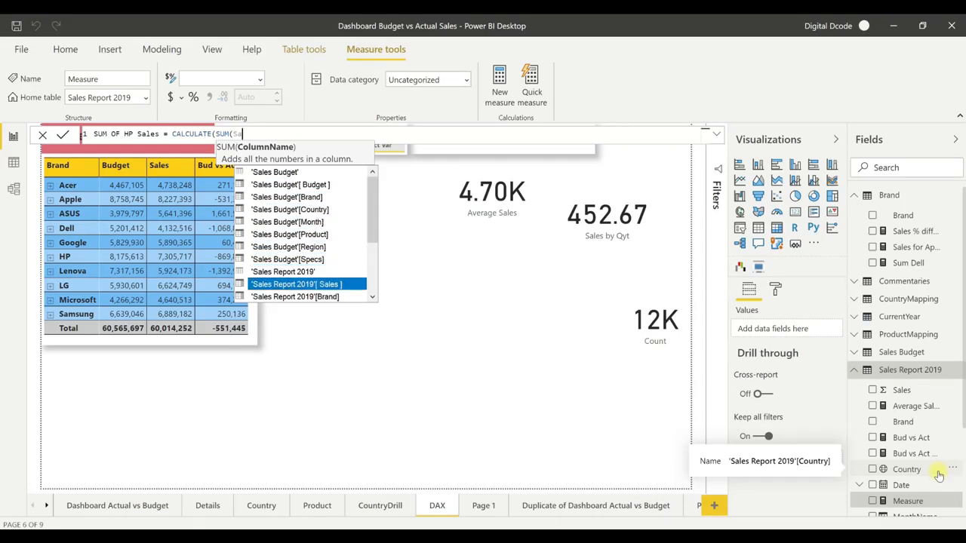
pyautogui.press('Tab')
pyautogui.write('),')
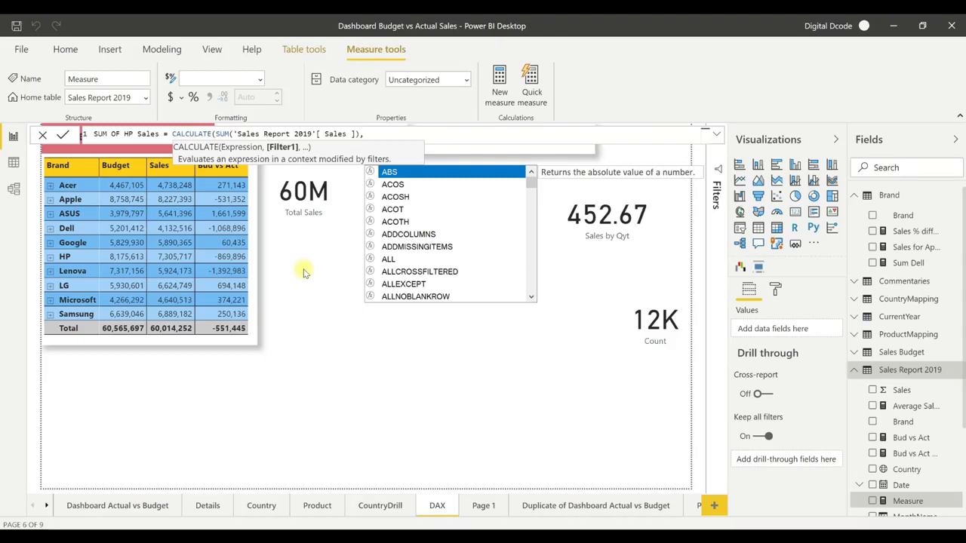
# Step: Add the filter 'Sales Report 2019'[Brand]="HP" to the CALCULATE formula and commit the measure
pyautogui.write('brand')
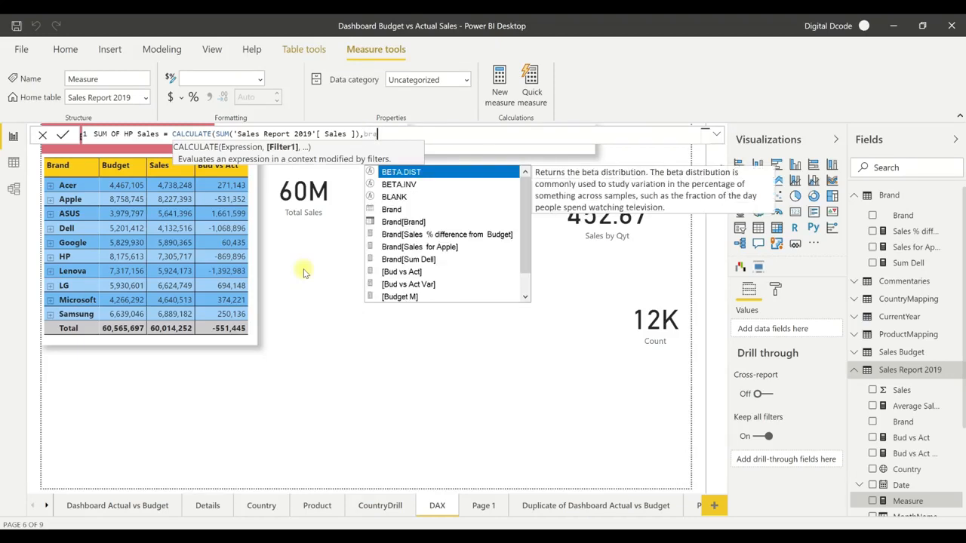
pyautogui.press('Down')
pyautogui.press('Down')
pyautogui.press('Down')
pyautogui.press('Down')
pyautogui.press('Down')
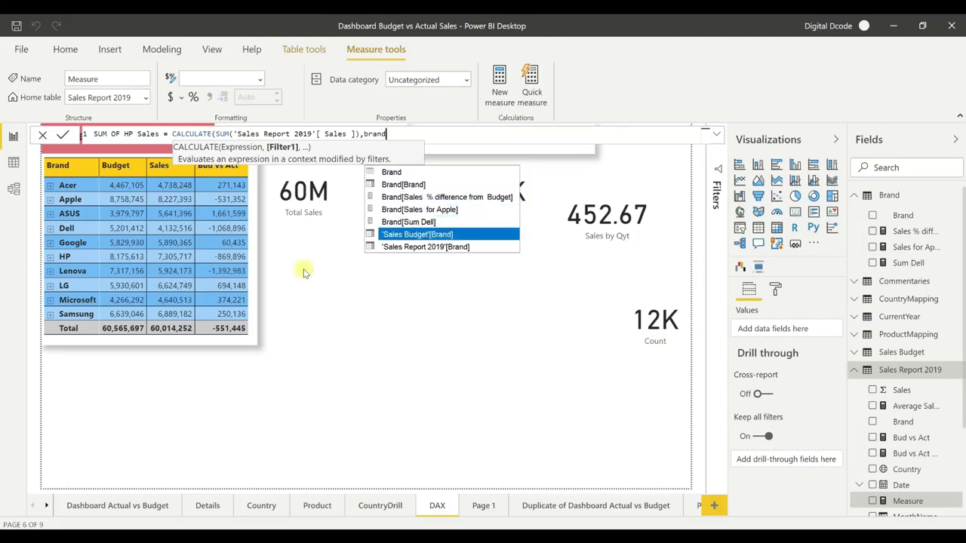
pyautogui.press('Down')
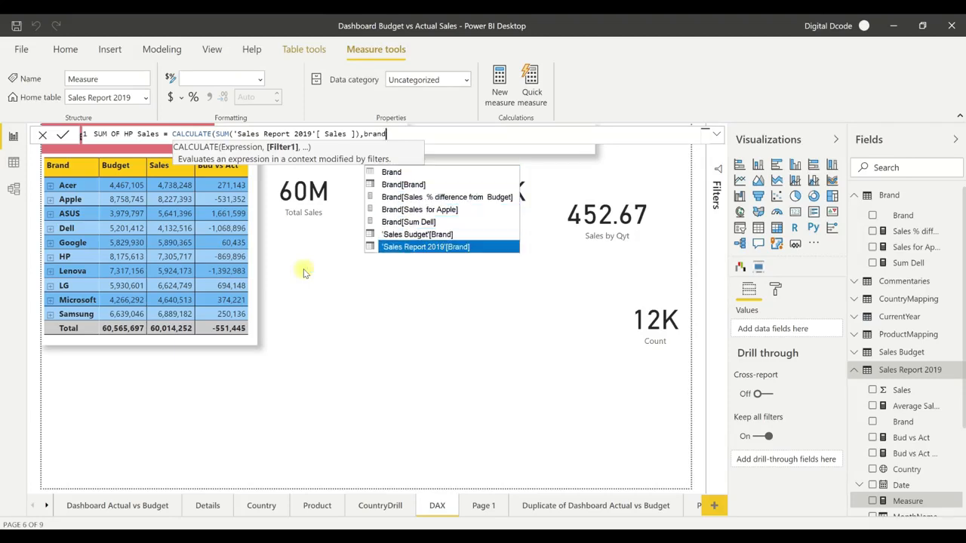
pyautogui.press('Tab')
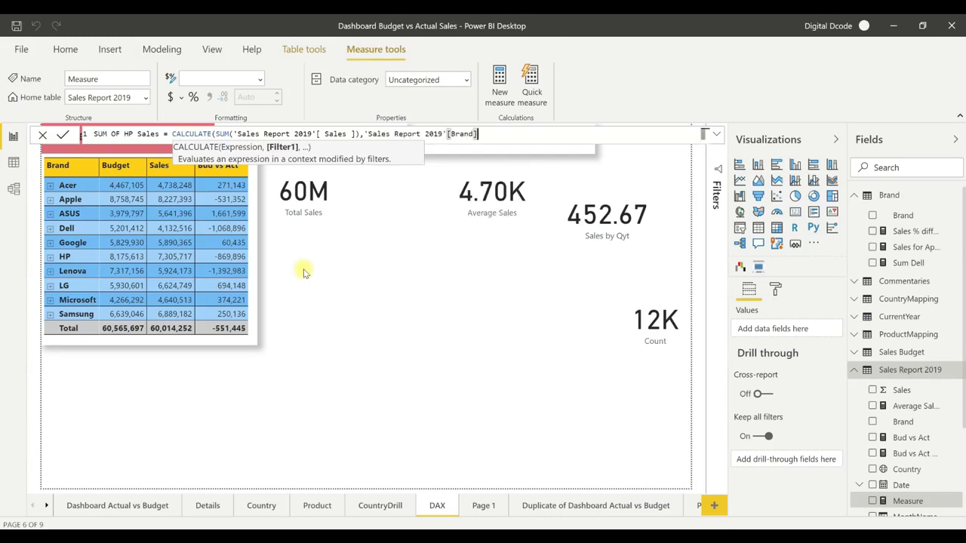
pyautogui.write('="HP")')
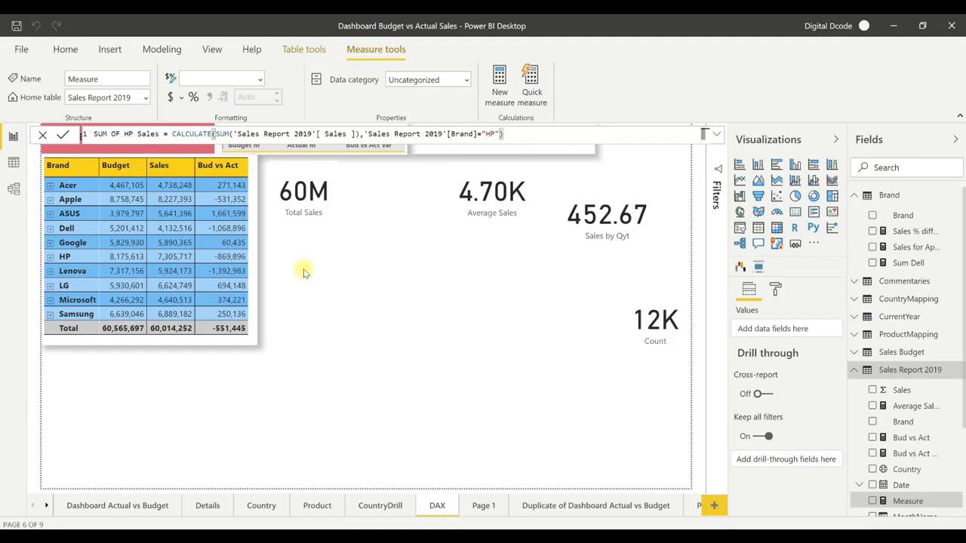
pyautogui.press('Return')
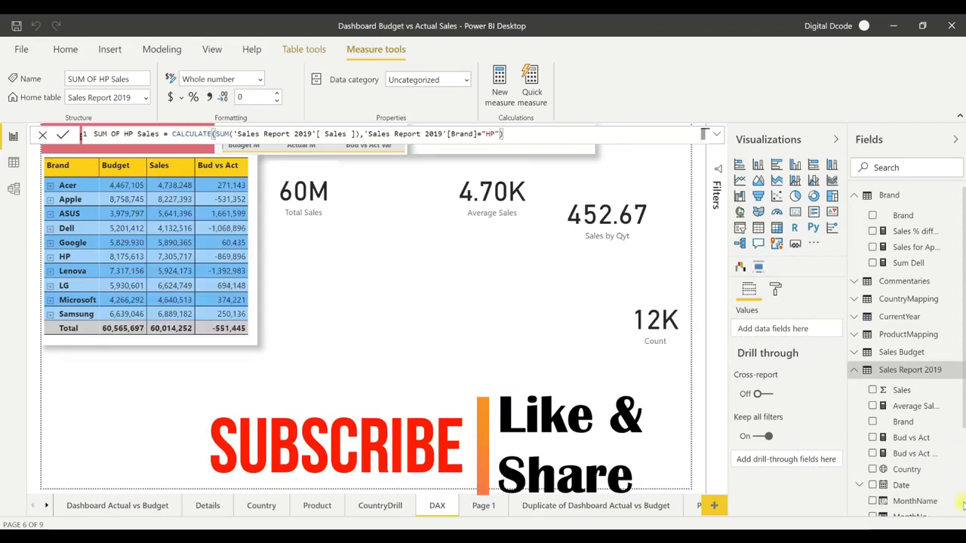
# Step: Add a card visual showing SUM OF HP Sales and place it in the empty area below the Total Sales card
pyautogui.scroll(-1, 914, 455)
pyautogui.scroll(-1, 917, 455)
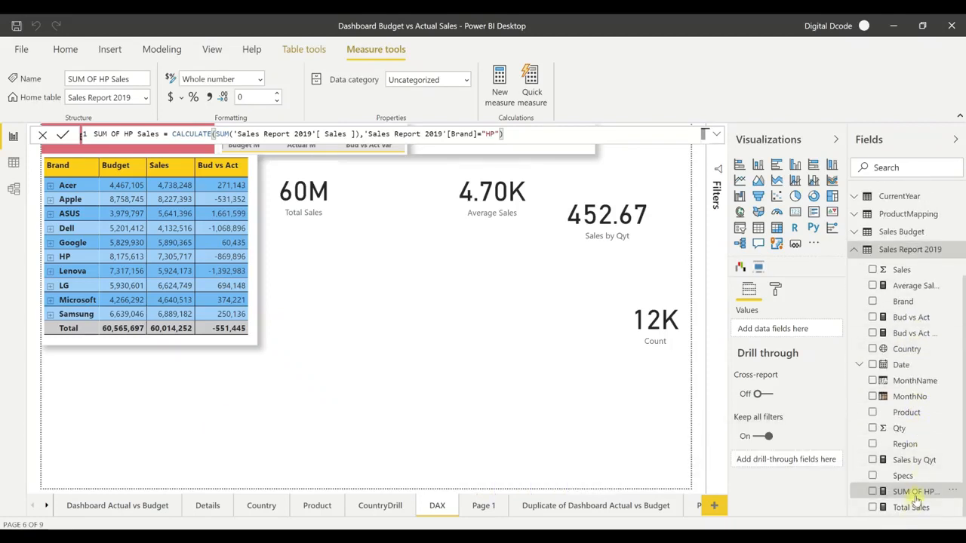
pyautogui.click(332, 250)
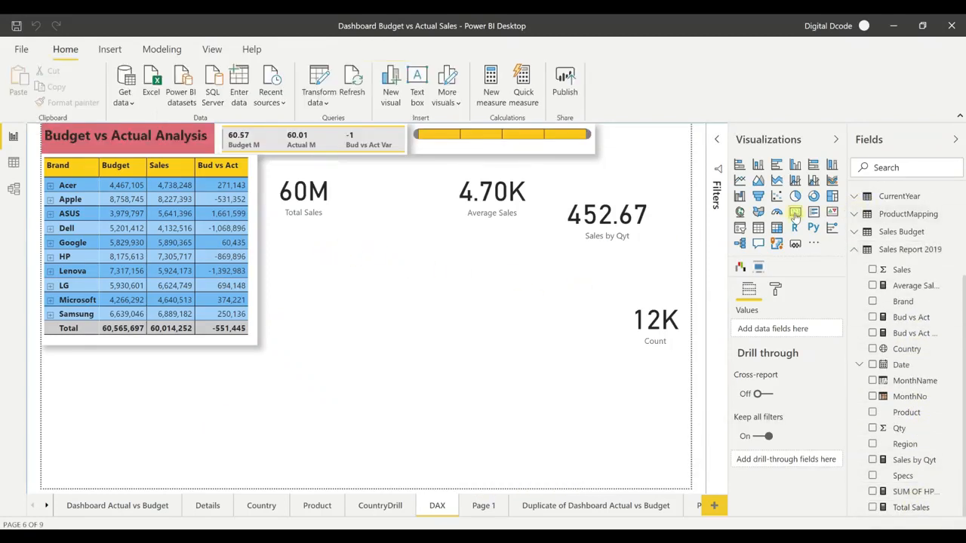
pyautogui.click(795, 214)
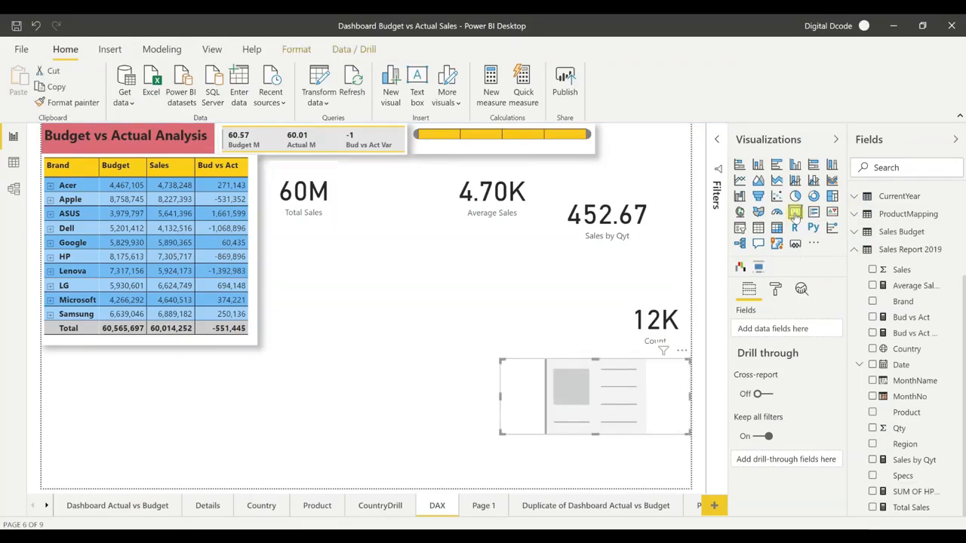
pyautogui.click(872, 491)
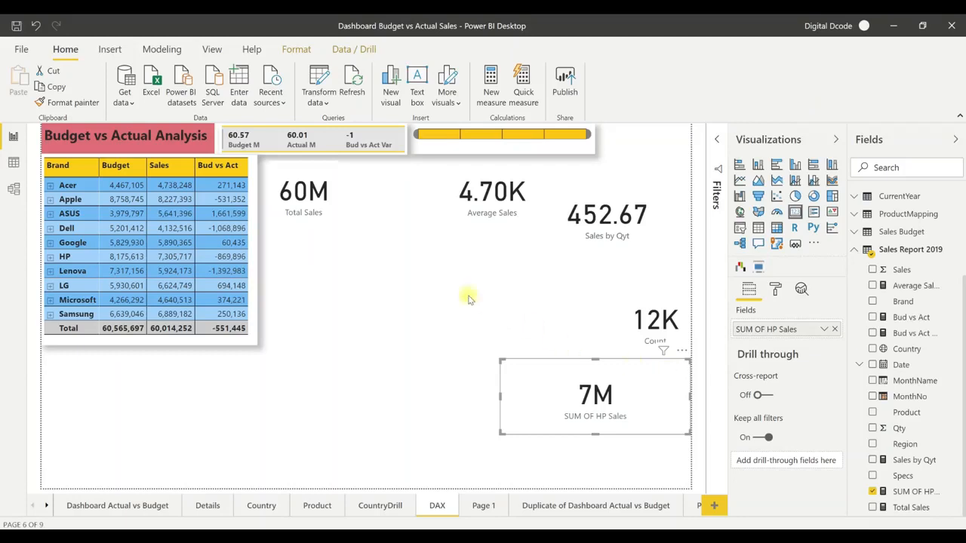
pyautogui.moveTo(666, 371); pyautogui.dragTo(448, 289)
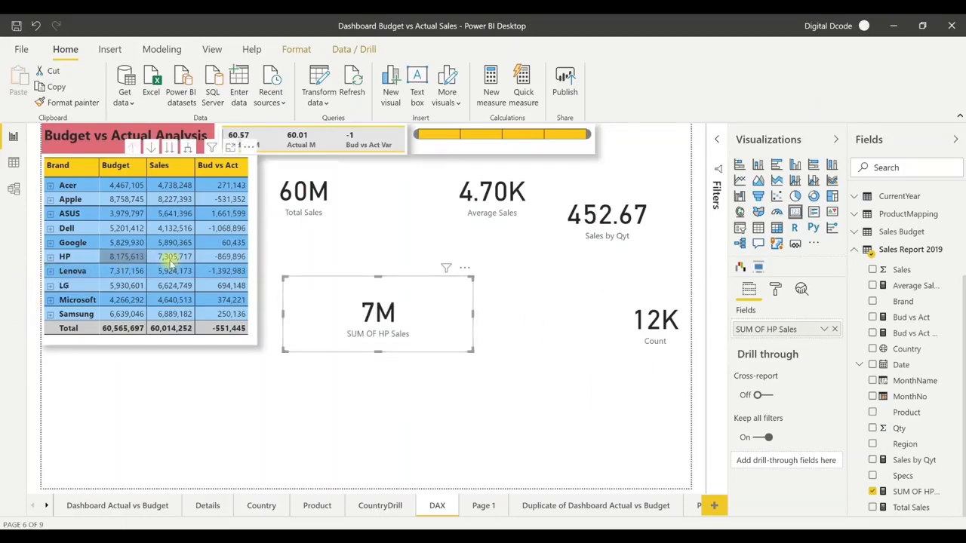
# Step: Try 2 value decimal places on the data label of the SUM OF HP Sales card, and settle on 1
pyautogui.click(774, 292)
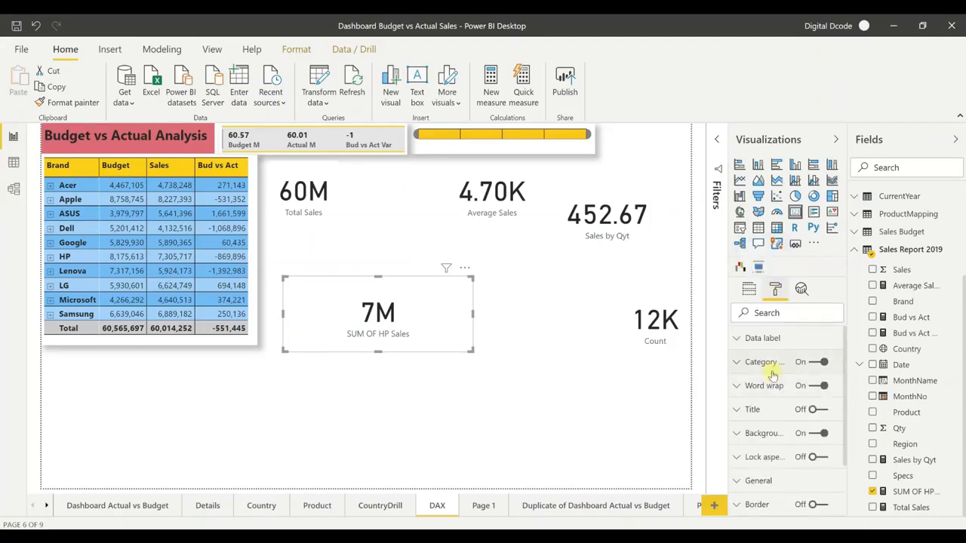
pyautogui.click(762, 340)
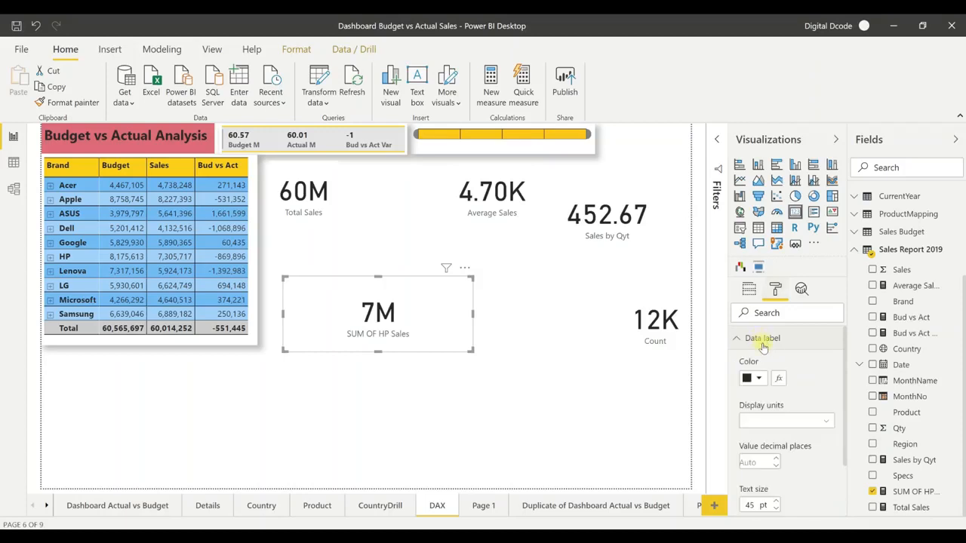
pyautogui.click(759, 462)
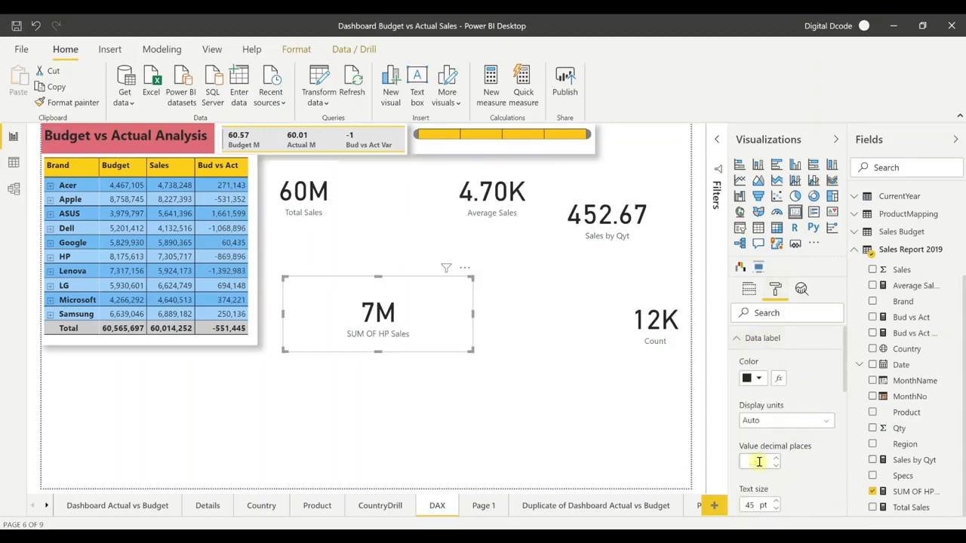
pyautogui.write('2')
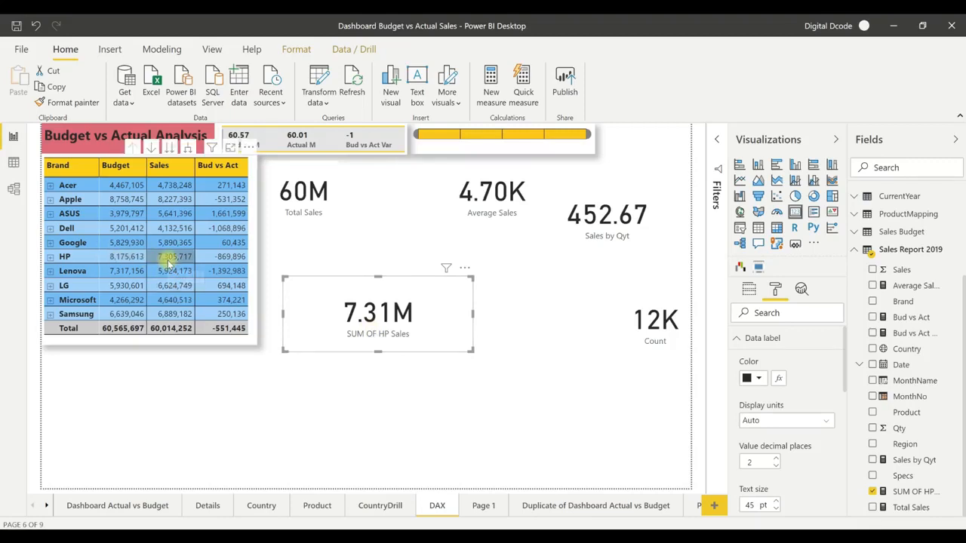
pyautogui.doubleClick(741, 459)
pyautogui.write('1')
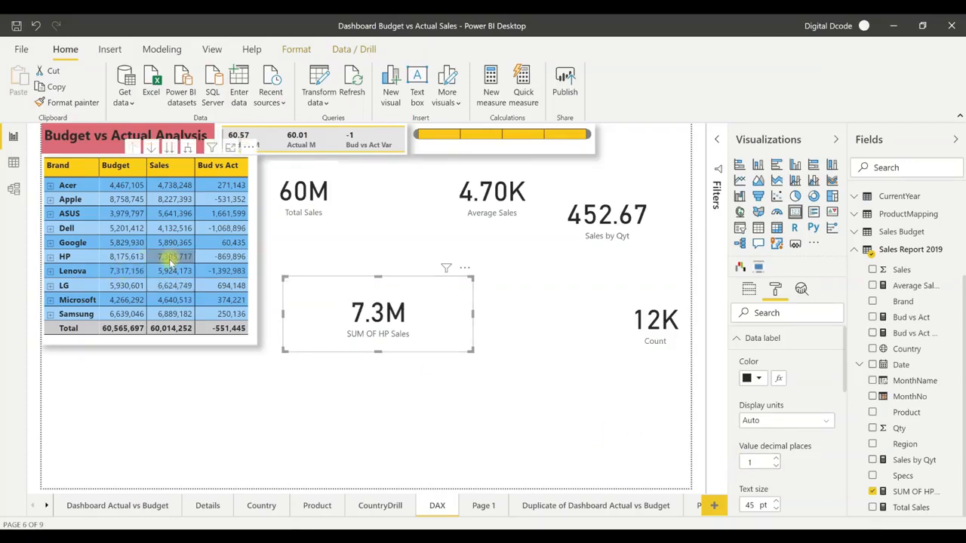
# Step: Insert another blank card visual and start a quick measure with the Filtered value calculation
pyautogui.click(540, 367)
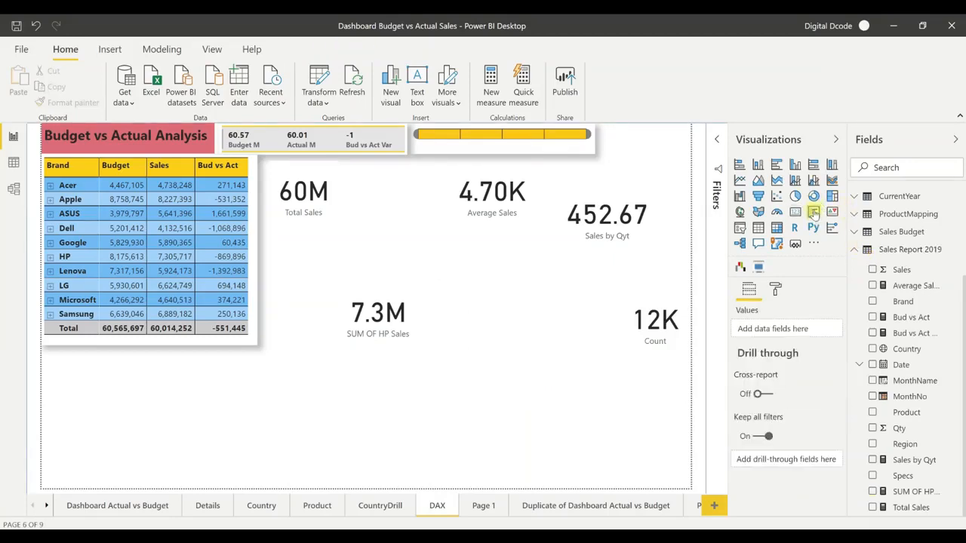
pyautogui.click(795, 214)
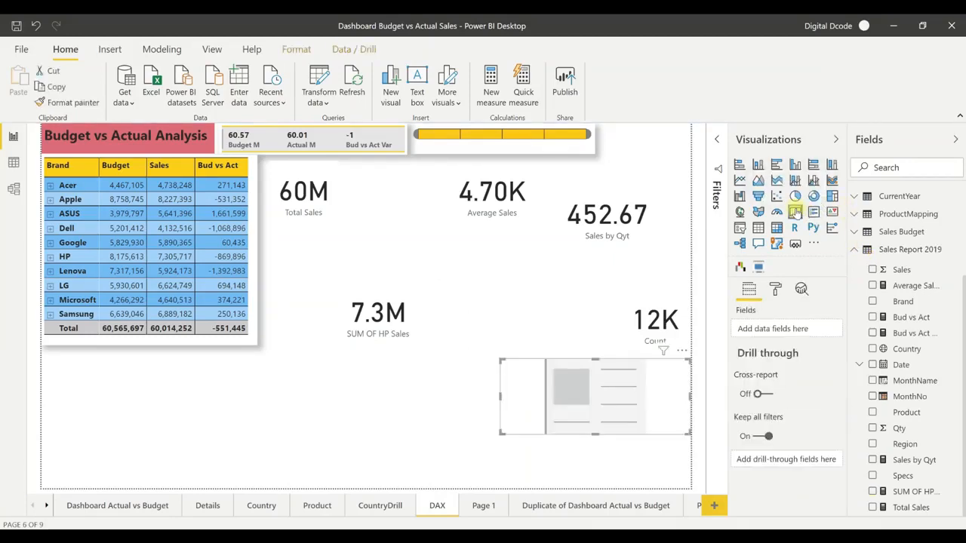
pyautogui.click(524, 89)
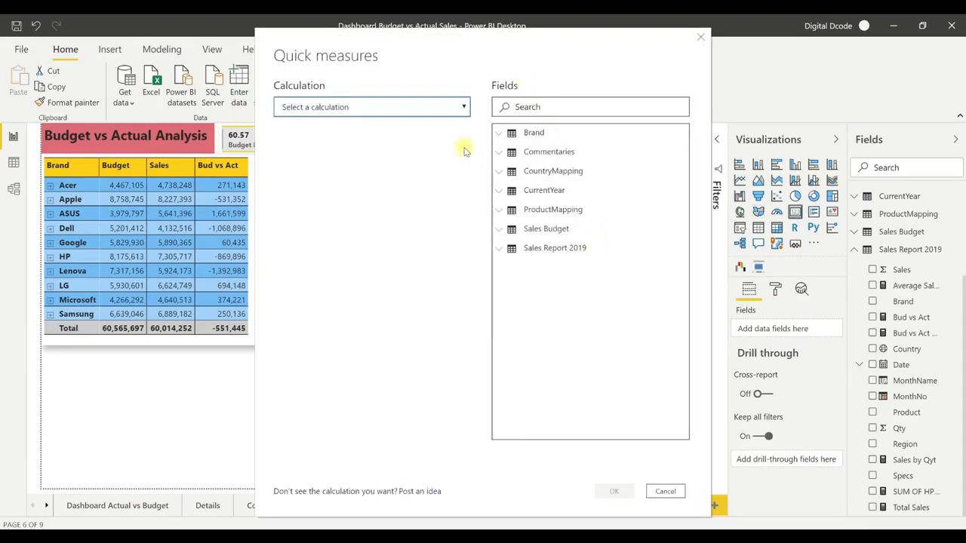
pyautogui.click(463, 106)
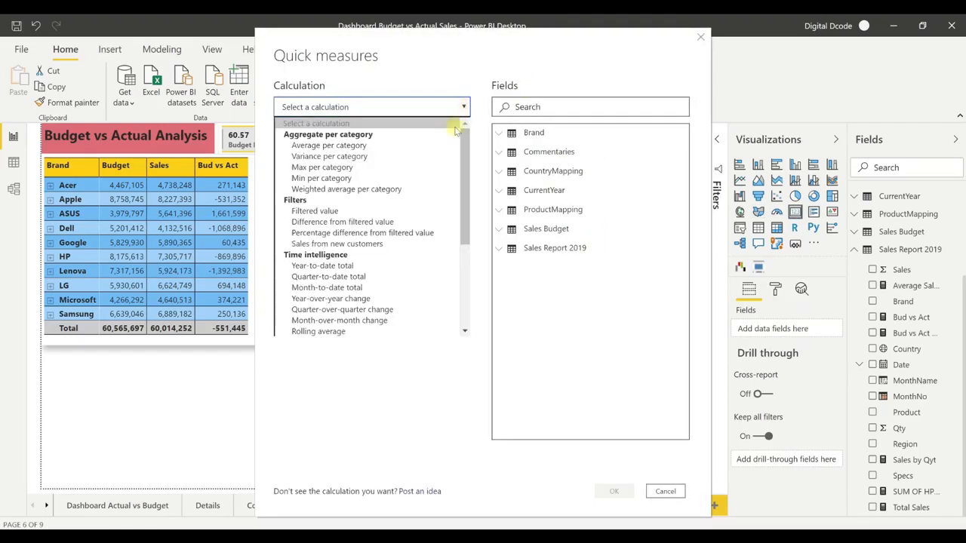
pyautogui.click(391, 212)
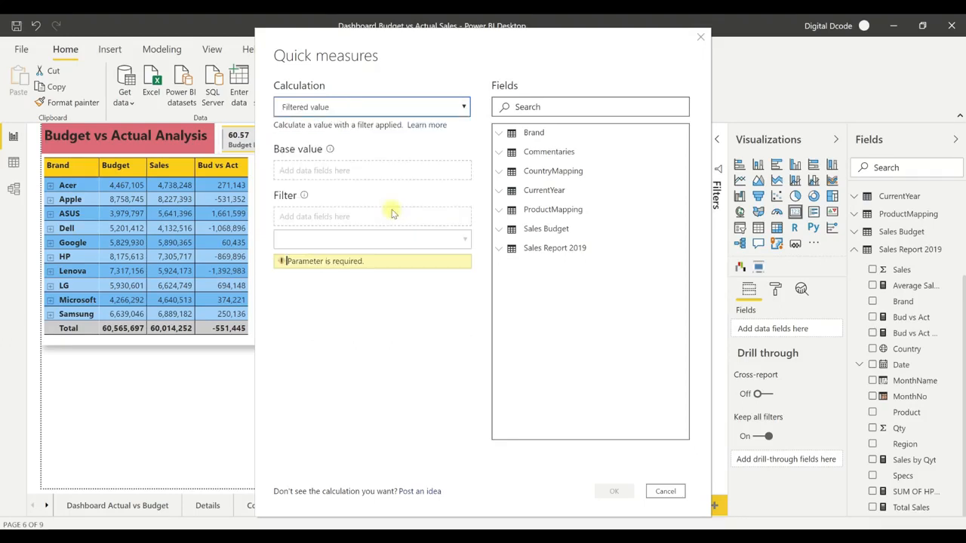
# Step: Create the quick measure with Sum of Sales from Sales Report 2019 as base value, filtered to Brand HP
pyautogui.click(498, 249)
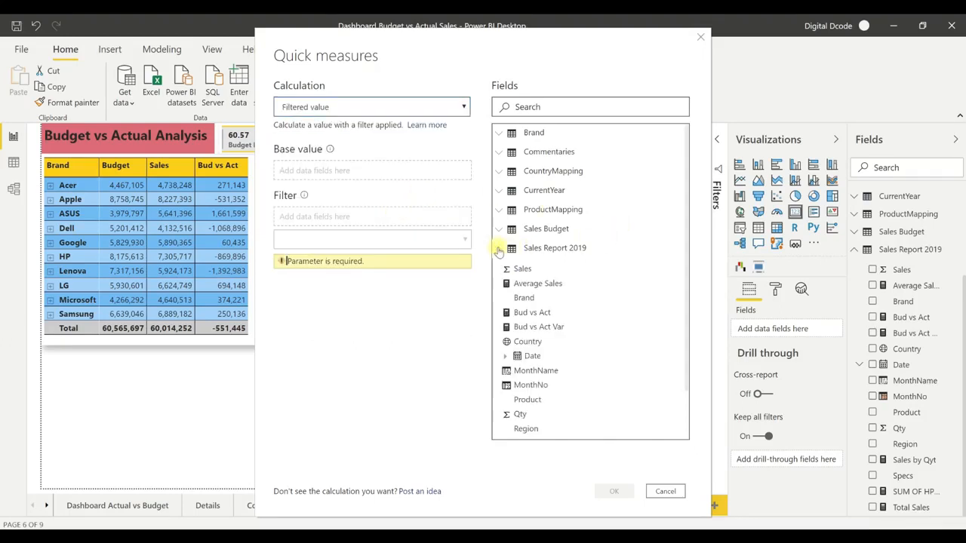
pyautogui.moveTo(517, 268); pyautogui.dragTo(332, 173)
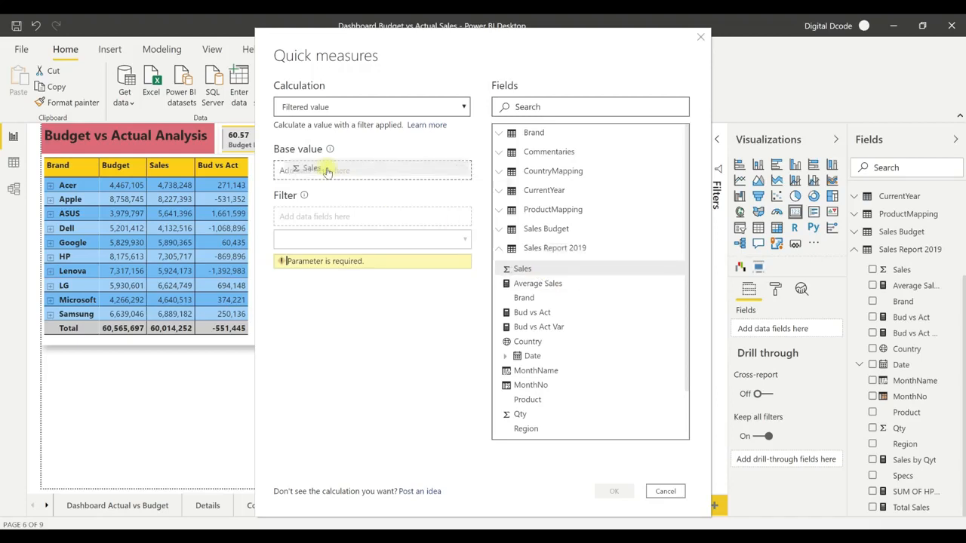
pyautogui.moveTo(523, 298); pyautogui.dragTo(329, 217)
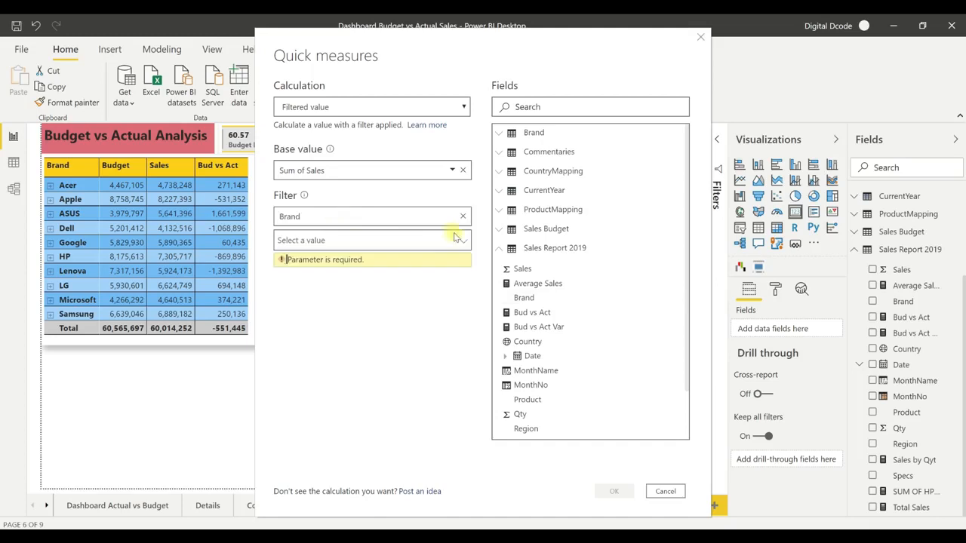
pyautogui.click(457, 240)
pyautogui.click(285, 317)
pyautogui.click(419, 458)
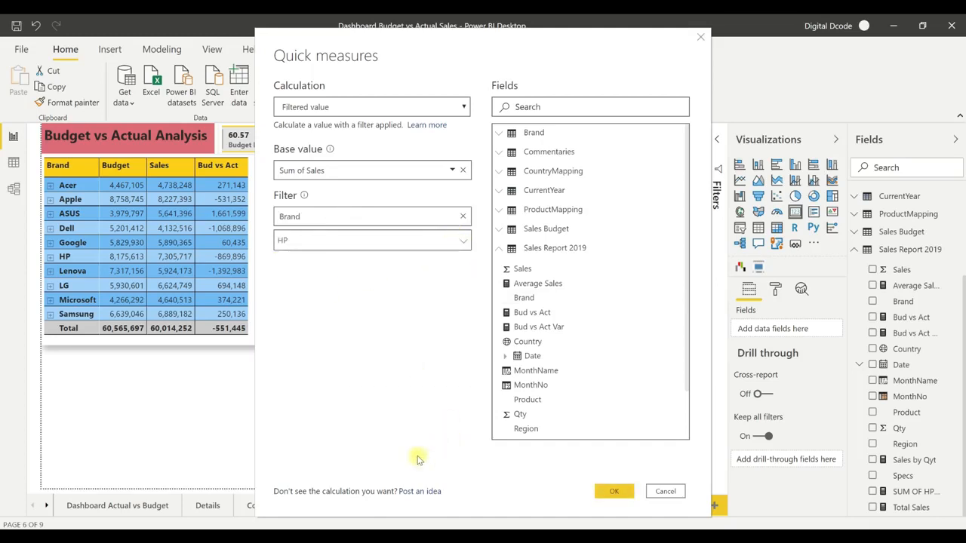
pyautogui.click(613, 491)
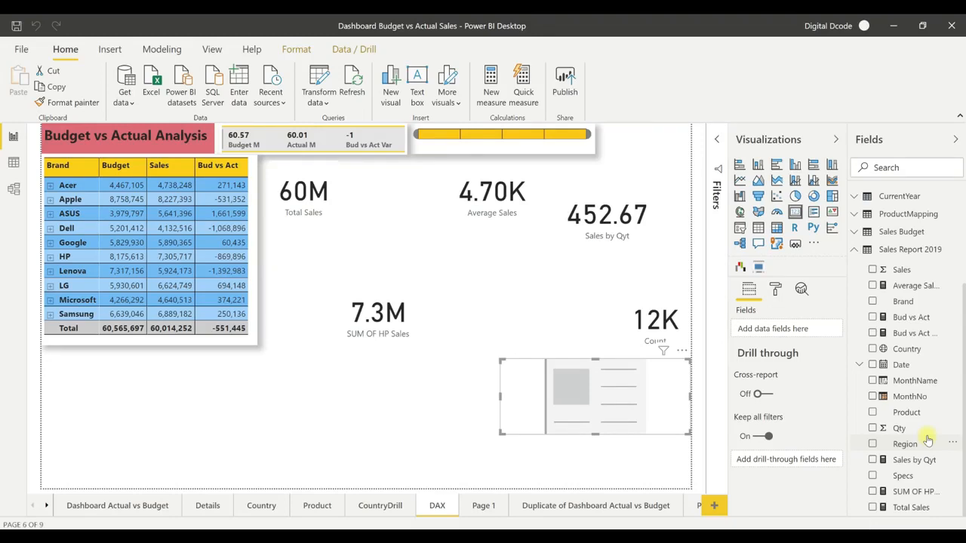
# Step: Widen the field list and show the Sales for HP quick measure from the Brand table on the blank card
pyautogui.scroll(3, 938, 396)
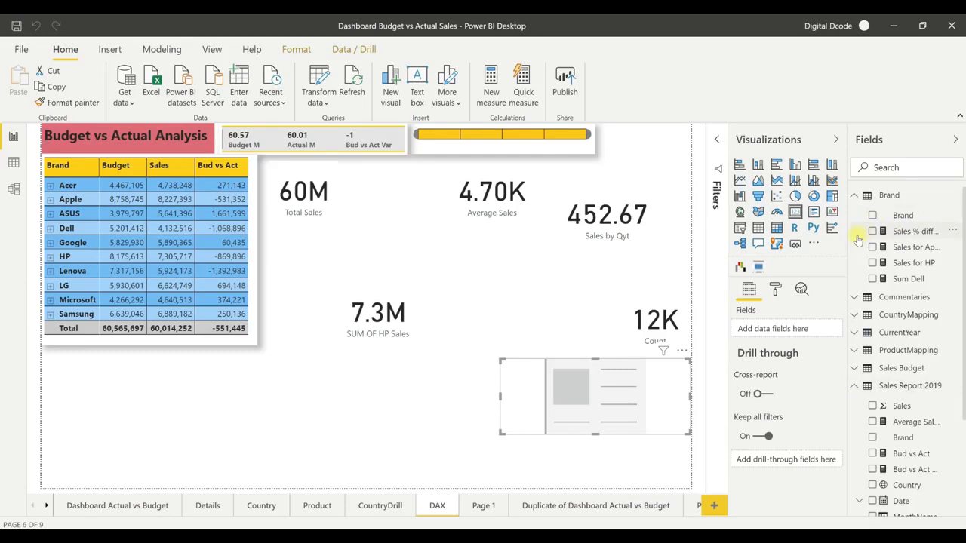
pyautogui.moveTo(847, 222); pyautogui.dragTo(792, 224)
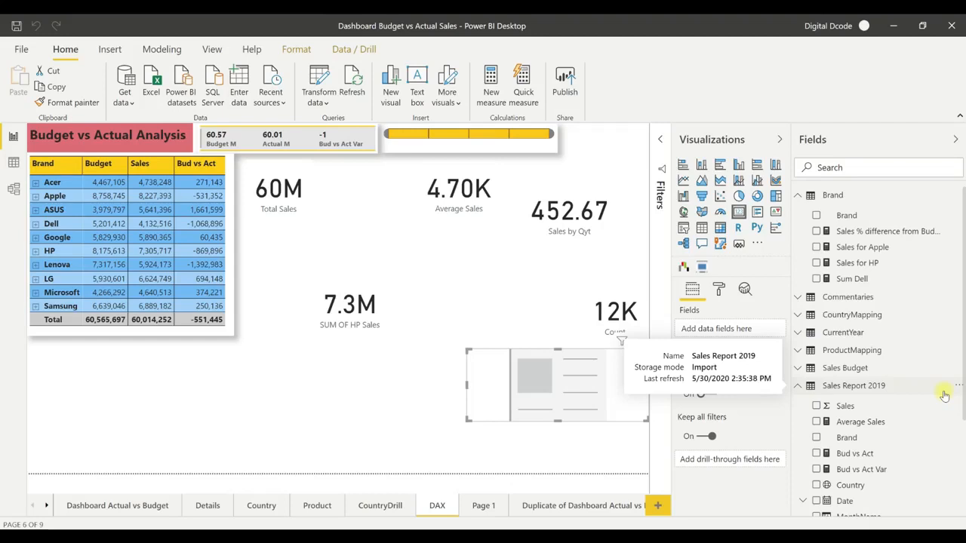
pyautogui.click(819, 266)
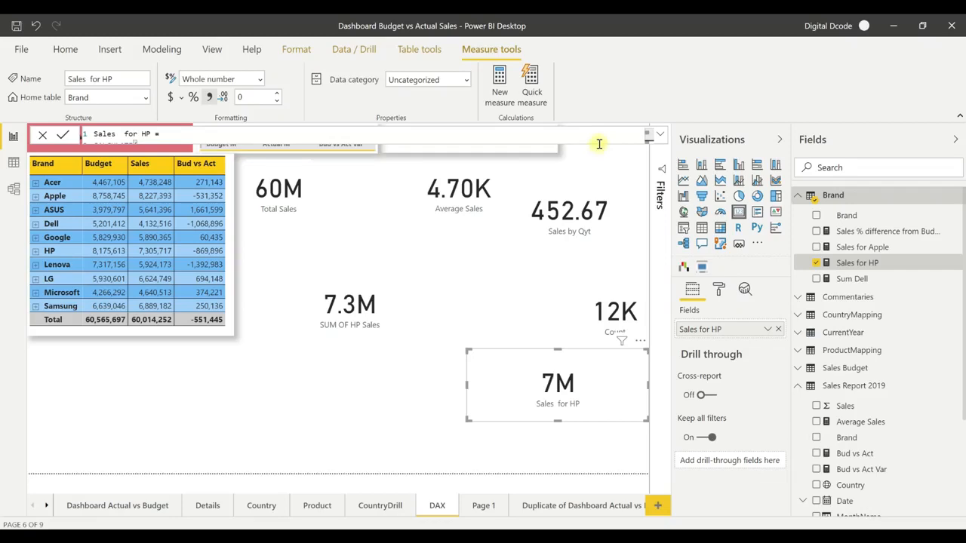
# Step: Expand the formula of the Sales for HP quick measure and examine its CALCULATE expression and brand filter
pyautogui.click(647, 142)
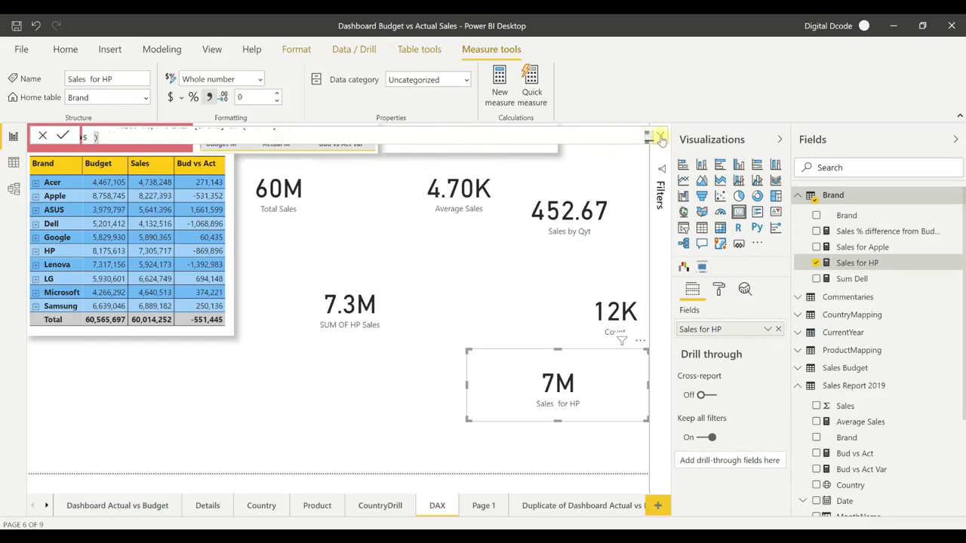
pyautogui.click(660, 138)
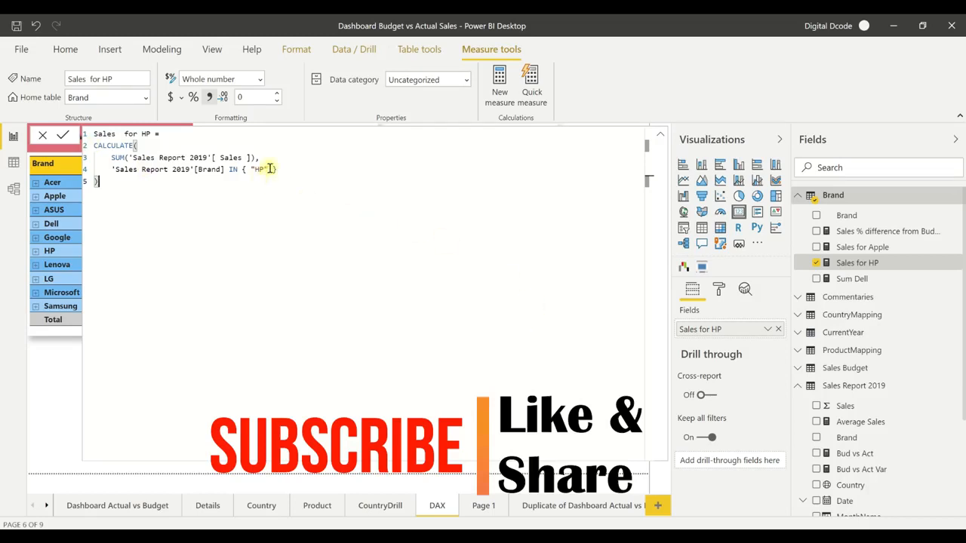
pyautogui.moveTo(277, 169); pyautogui.dragTo(53, 132)
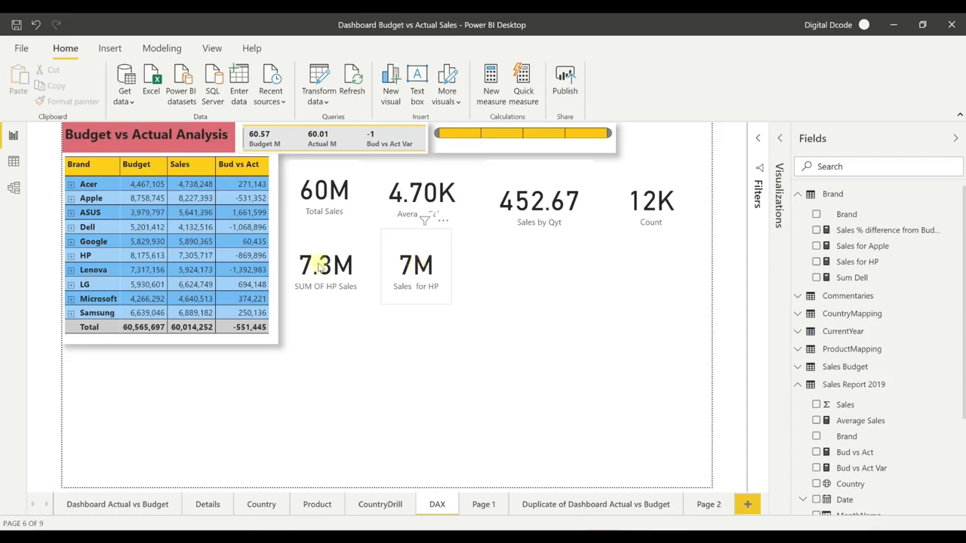
# Step: Check HP's country breakdown in the brand matrix, collapse it, and expand the Apple row by country
pyautogui.click(71, 257)
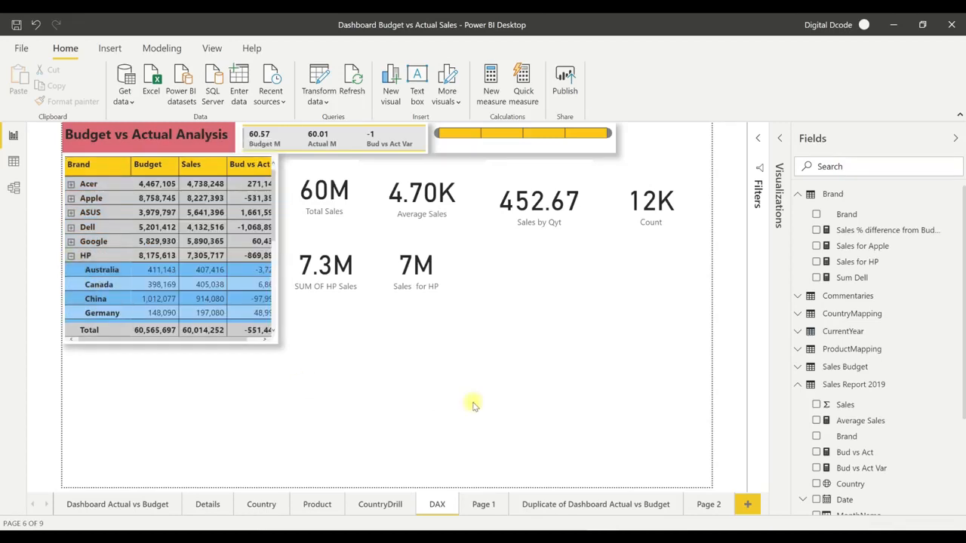
pyautogui.click(73, 257)
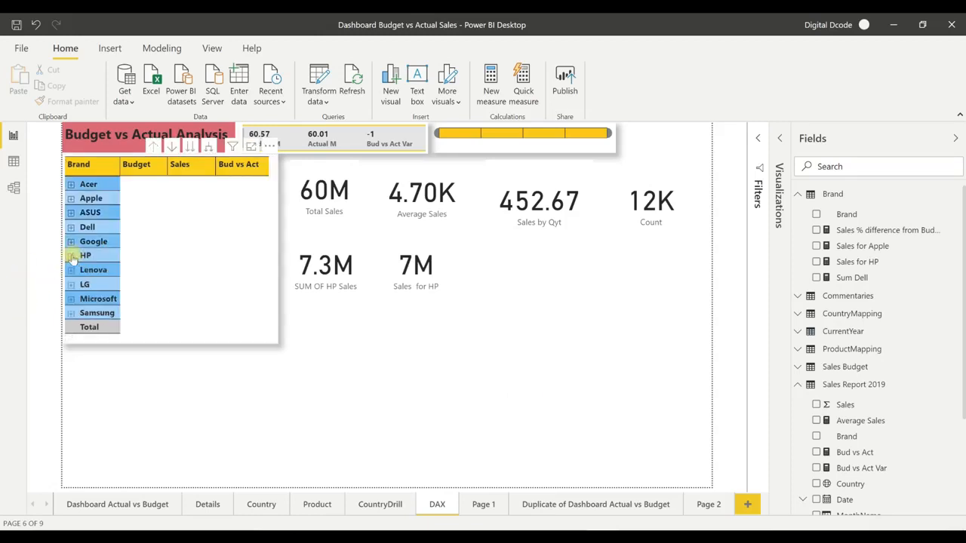
pyautogui.click(70, 198)
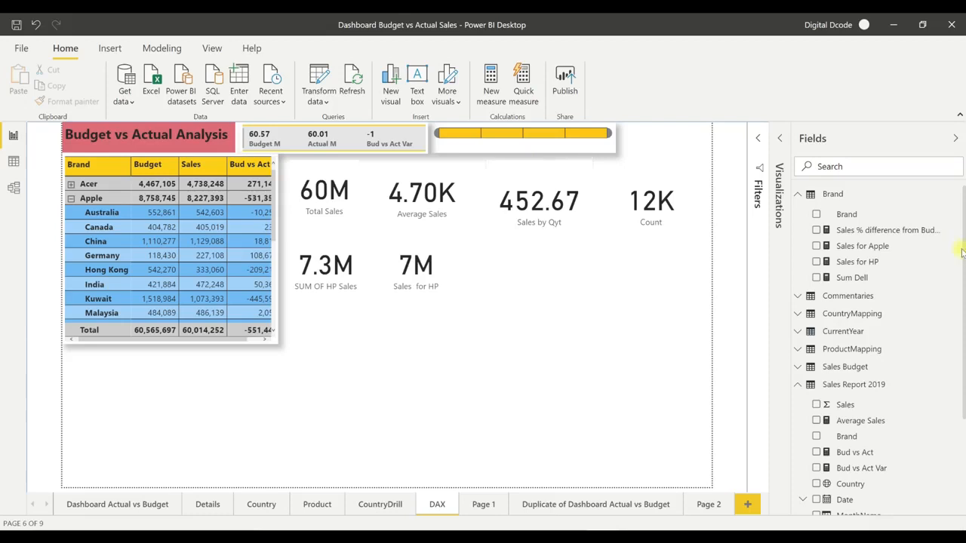
# Step: Insert another blank card visual on the DAX page
pyautogui.click(777, 142)
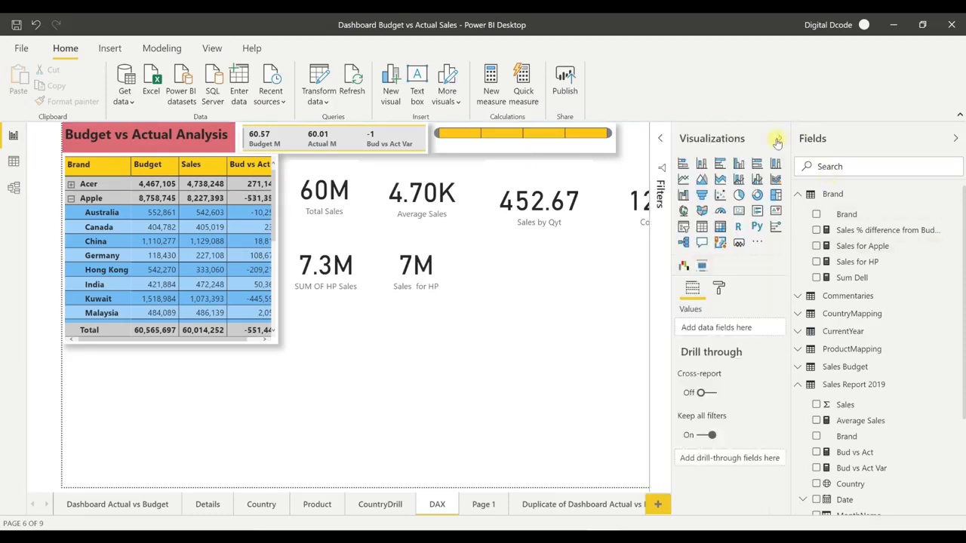
pyautogui.click(738, 213)
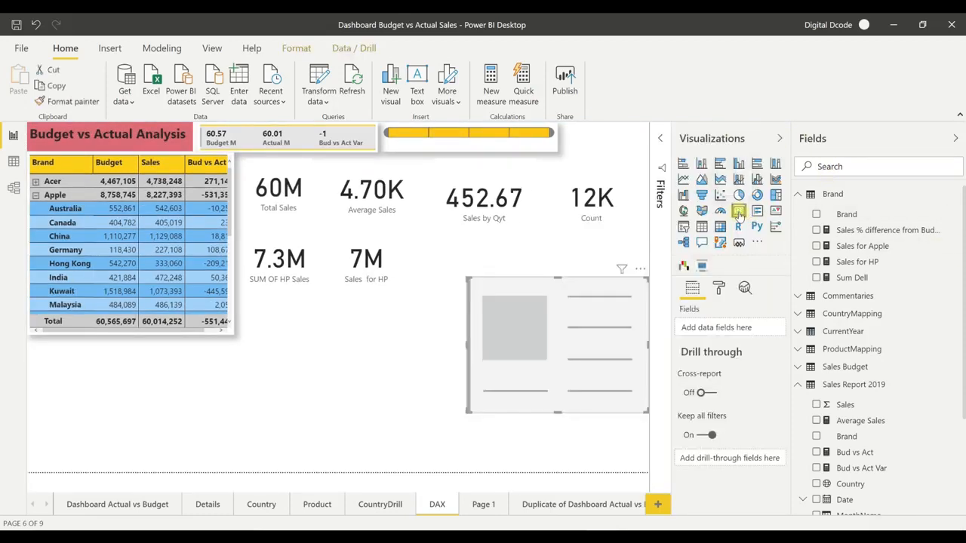
pyautogui.click(779, 139)
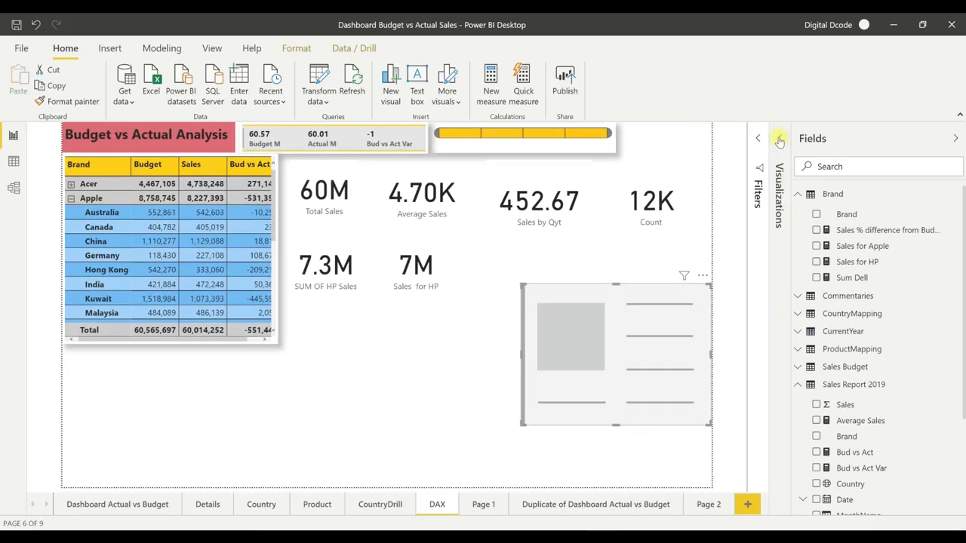
# Step: Create a measure in the Sales Report 2019 table named SUM Apple China and begin its formula with CALCULATE
pyautogui.click(842, 387)
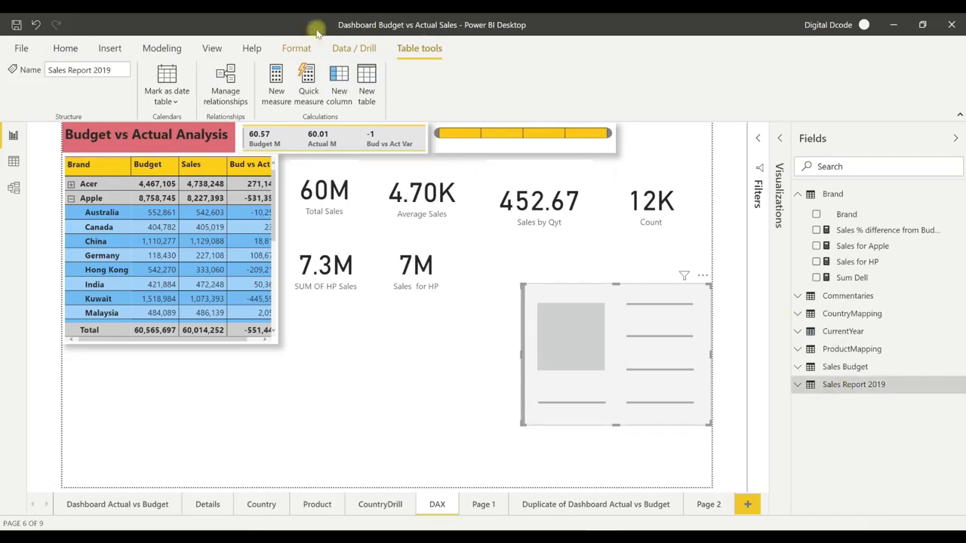
pyautogui.click(274, 84)
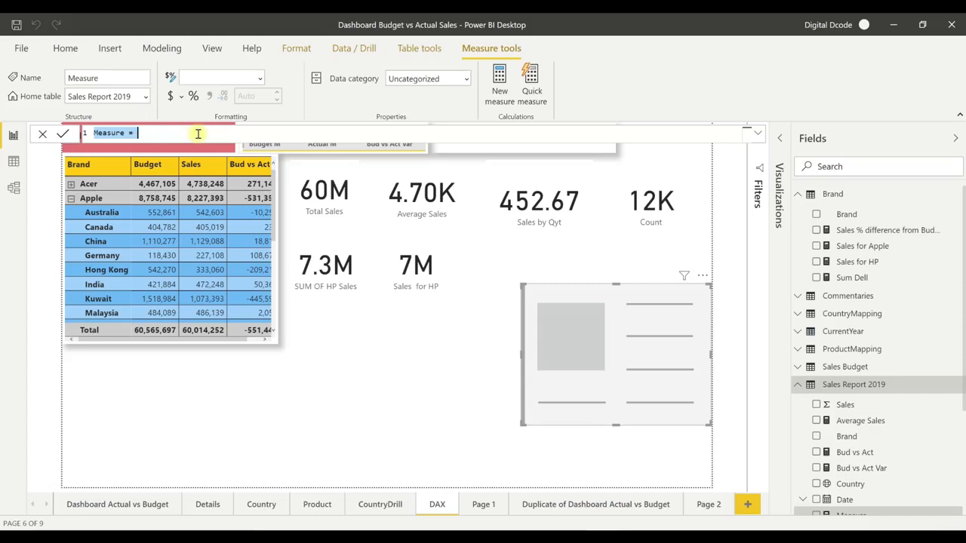
pyautogui.write('App')
pyautogui.press('BackSpace')
pyautogui.press('BackSpace')
pyautogui.press('BackSpace')
pyautogui.write('Sa')
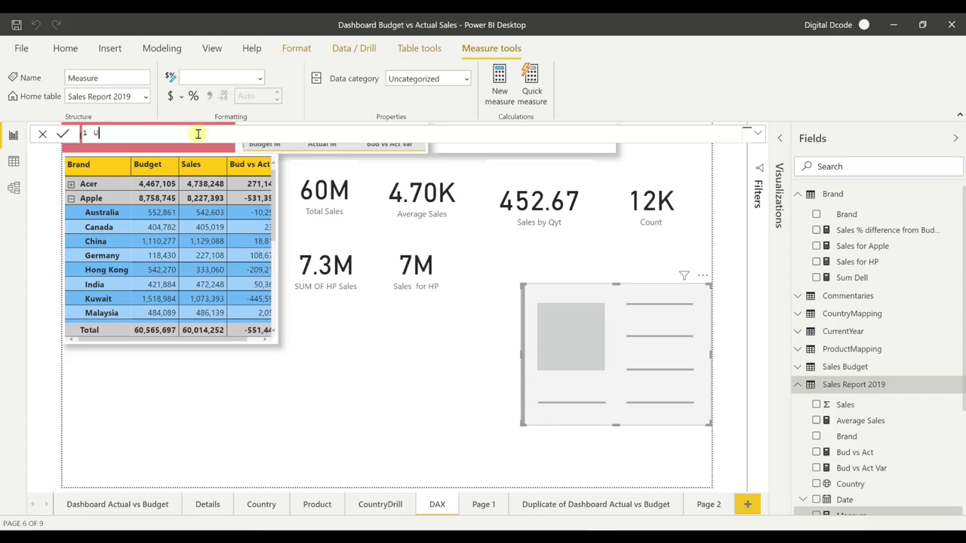
pyautogui.press('BackSpace')
pyautogui.press('BackSpace')
pyautogui.write('SUM Apple China = cal')
pyautogui.write('(')
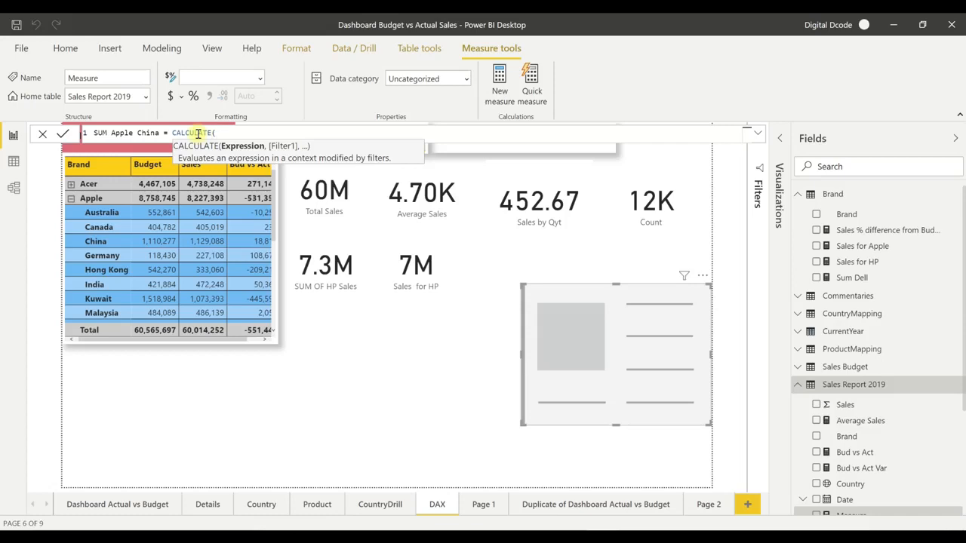
# Step: Enter the SUM of the Sales column from Sales Report 2019 as the CALCULATE expression
pyautogui.write('SUM(')
pyautogui.write('sales')
pyautogui.press('Down')
pyautogui.press('Down')
pyautogui.press('Down')
pyautogui.press('Down')
pyautogui.press('Down')
pyautogui.press('Down')
pyautogui.press('Down')
pyautogui.press('Down')
pyautogui.press('Down')
pyautogui.press('Tab')
pyautogui.write('),')
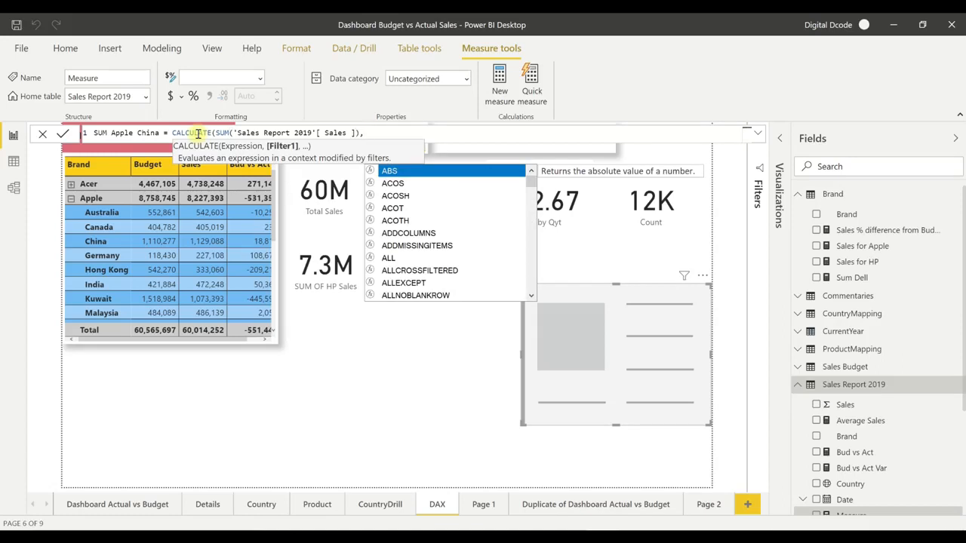
# Step: Add a first filter to the CALCULATE formula: Sales Report 2019 Brand equal to "apple"
pyautogui.write('brand')
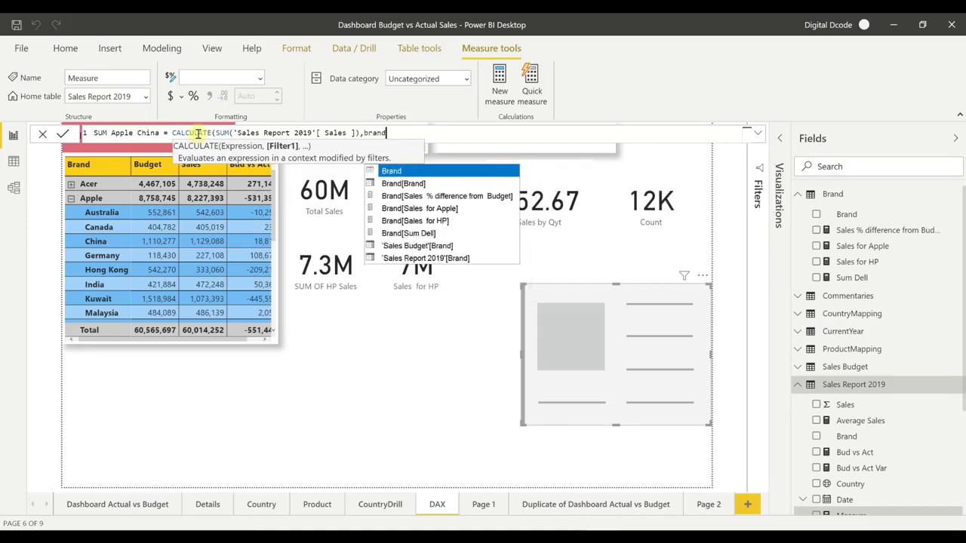
pyautogui.press('Down')
pyautogui.press('Down')
pyautogui.press('Down')
pyautogui.press('Down')
pyautogui.press('Down')
pyautogui.press('Down')
pyautogui.press('Down')
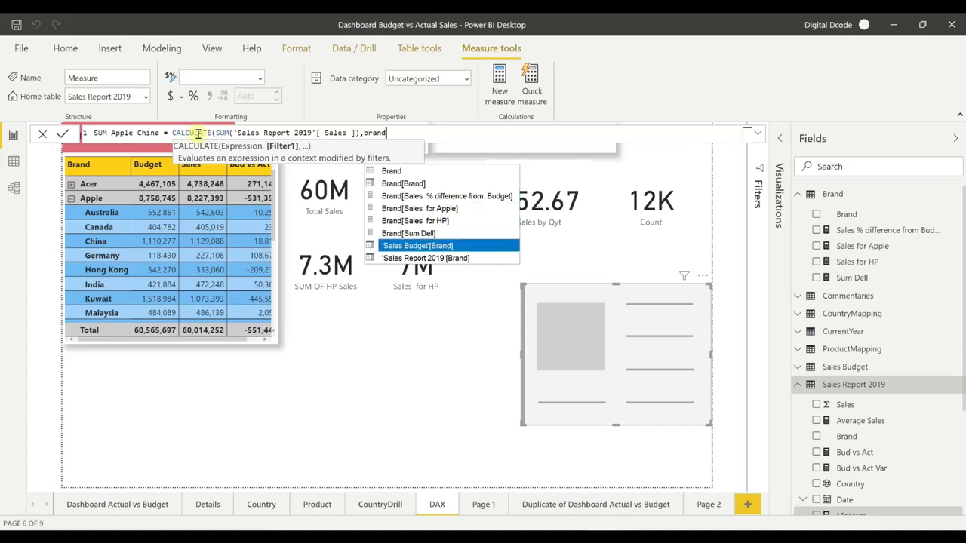
pyautogui.press('Tab')
pyautogui.write('=')
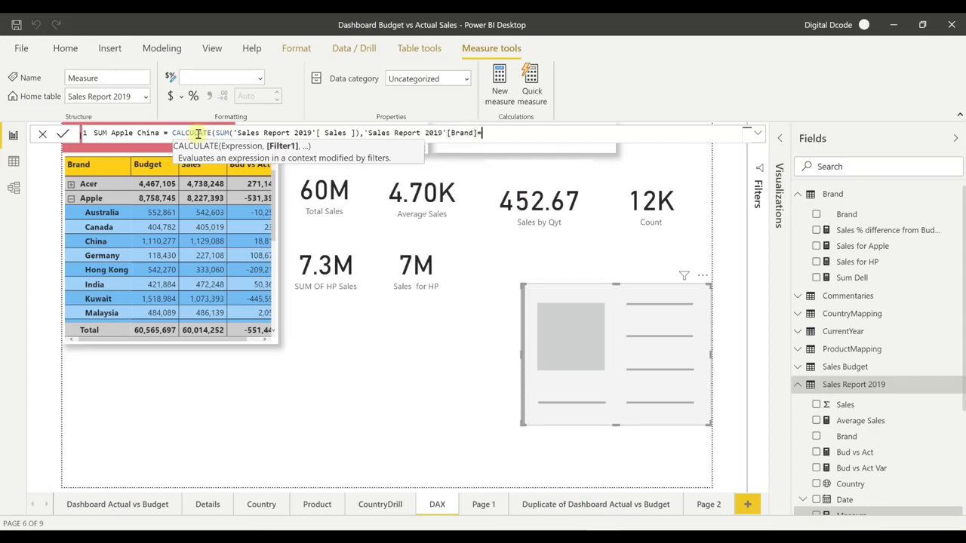
pyautogui.write('"apple",')
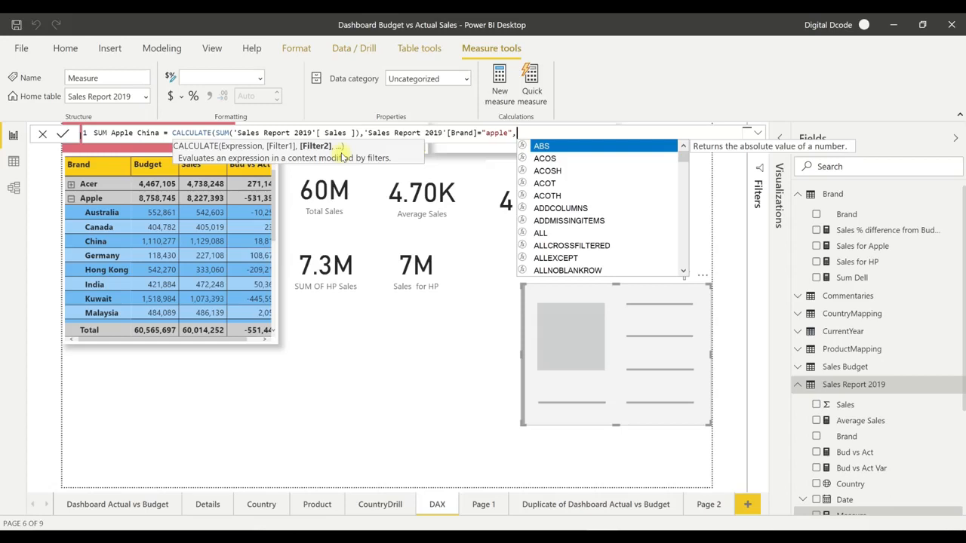
# Step: Add a second filter, Sales Report 2019 Country equal to "china", and close the CALCULATE formula
pyautogui.write('cou')
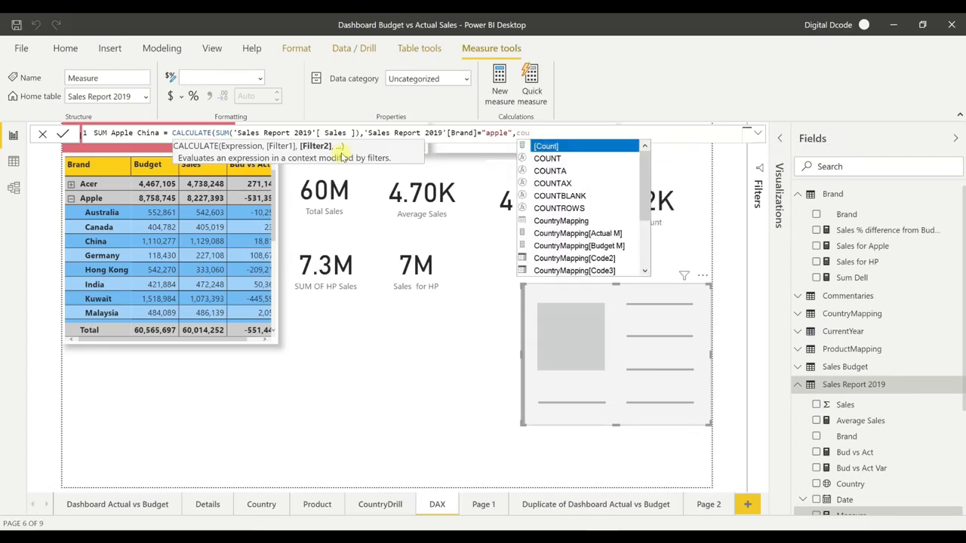
pyautogui.press('Down')
pyautogui.press('Down')
pyautogui.press('Down')
pyautogui.press('Down')
pyautogui.press('Down')
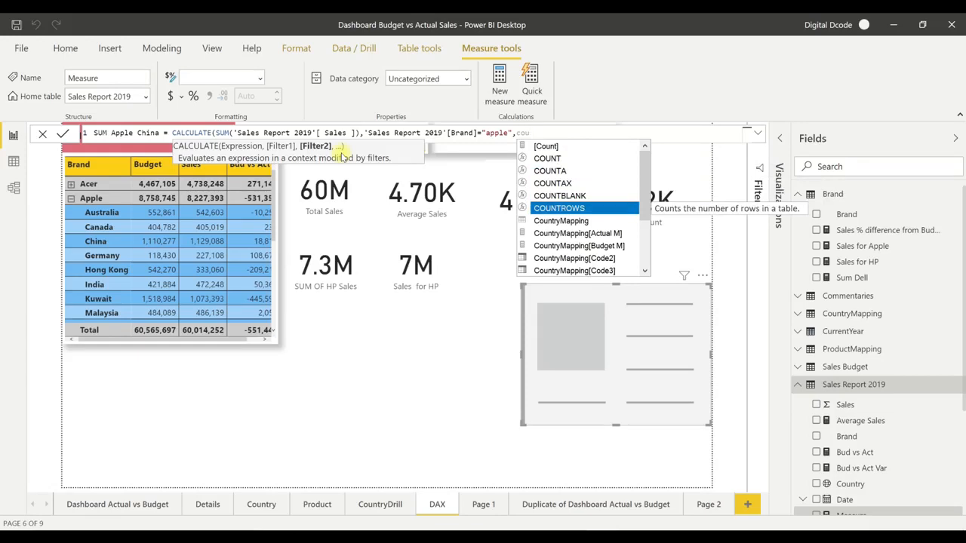
pyautogui.write('ntry')
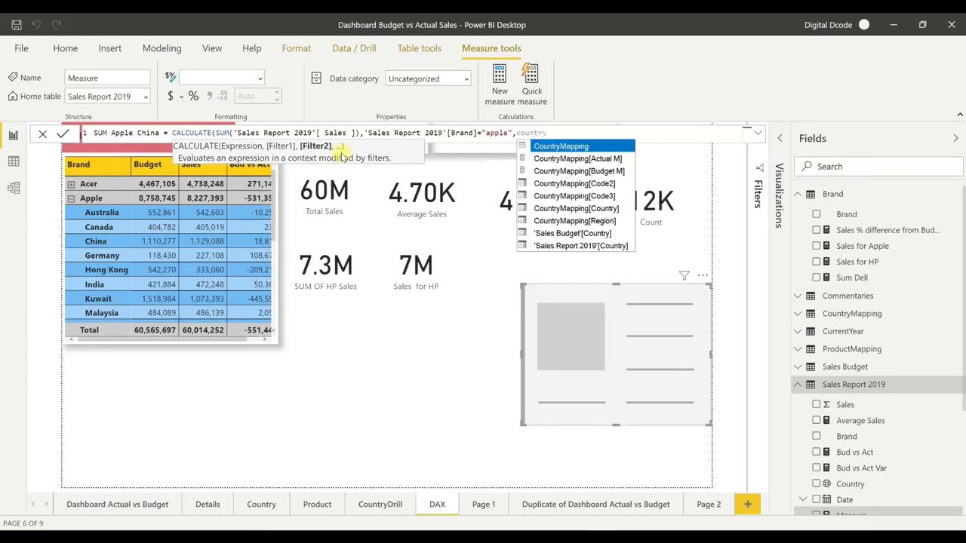
pyautogui.press('Down')
pyautogui.press('Down')
pyautogui.press('Down')
pyautogui.press('Down')
pyautogui.press('Down')
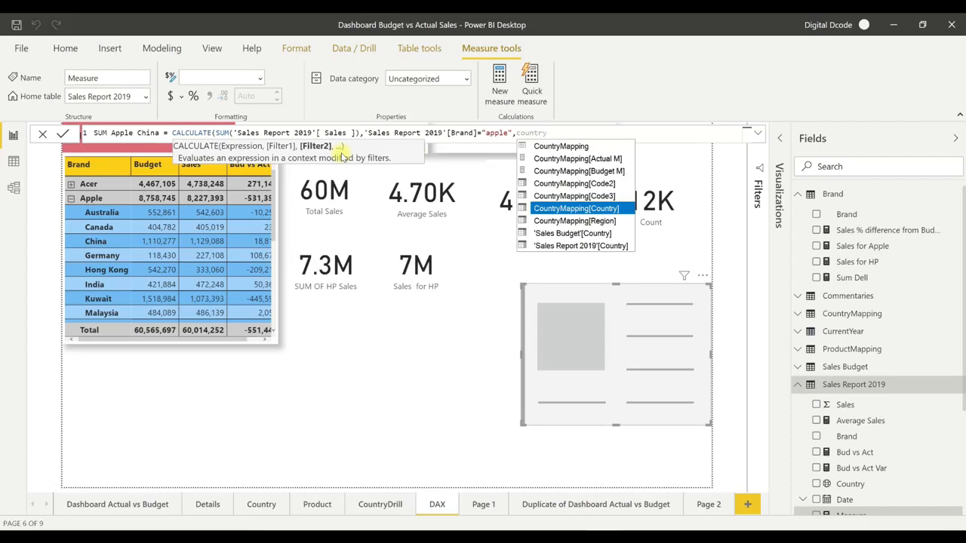
pyautogui.click(838, 484)
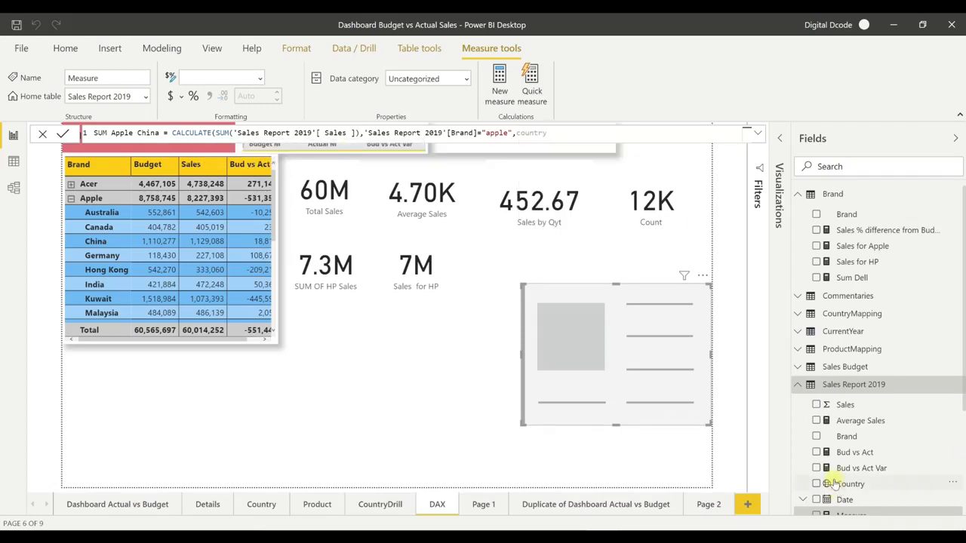
pyautogui.press('BackSpace')
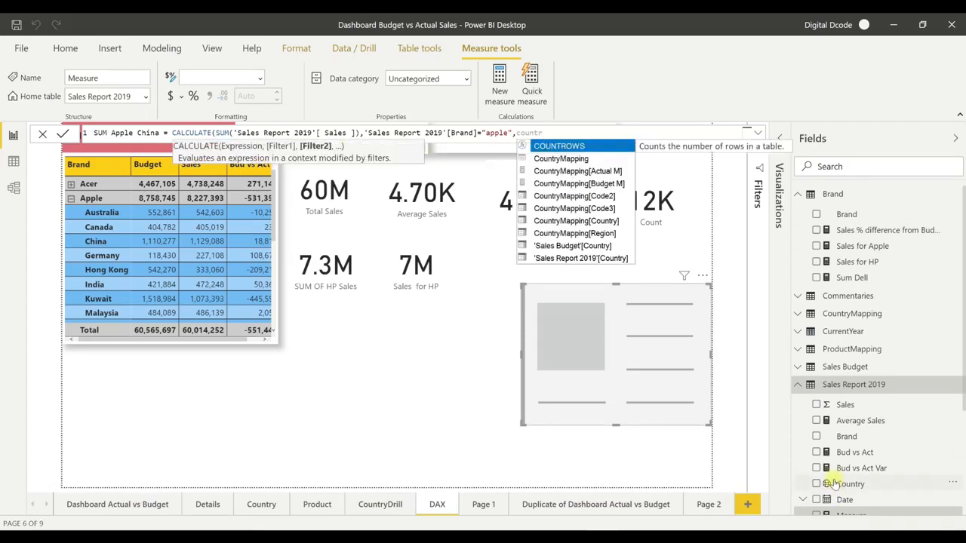
pyautogui.press('Down')
pyautogui.press('Down')
pyautogui.press('Down')
pyautogui.press('Down')
pyautogui.press('Down')
pyautogui.press('Down')
pyautogui.press('Down')
pyautogui.press('Down')
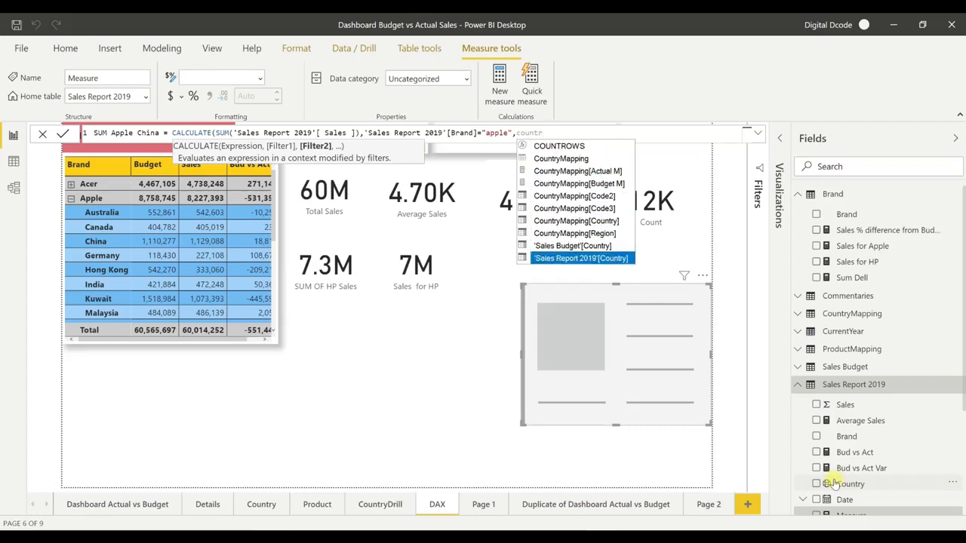
pyautogui.press('Tab')
pyautogui.write('="')
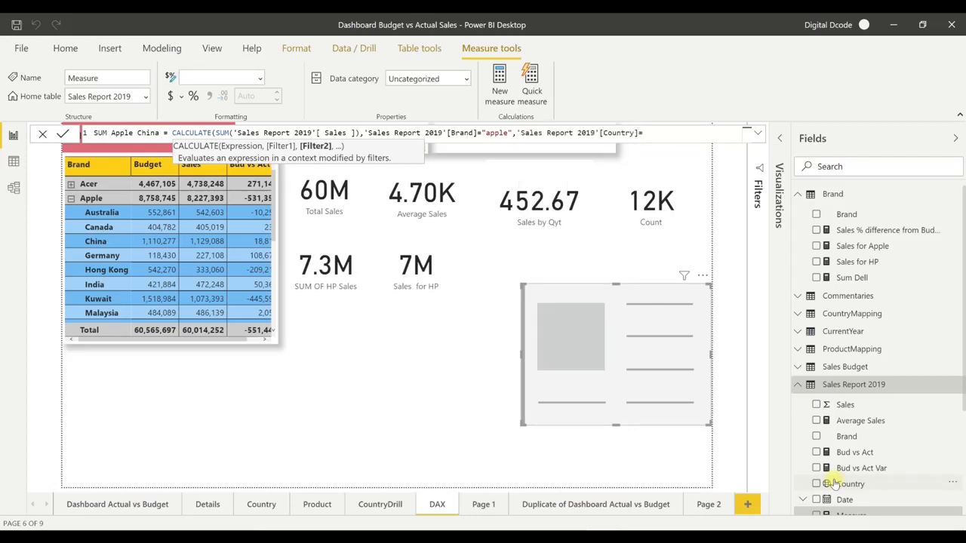
pyautogui.write('china")')
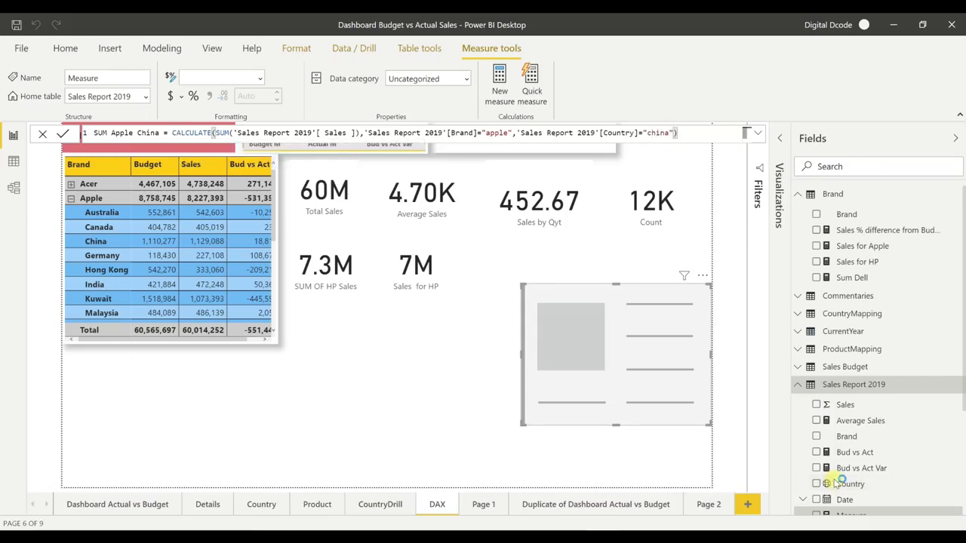
# Step: Commit the SUM Apple China measure and show it on the blank card
pyautogui.press('Return')
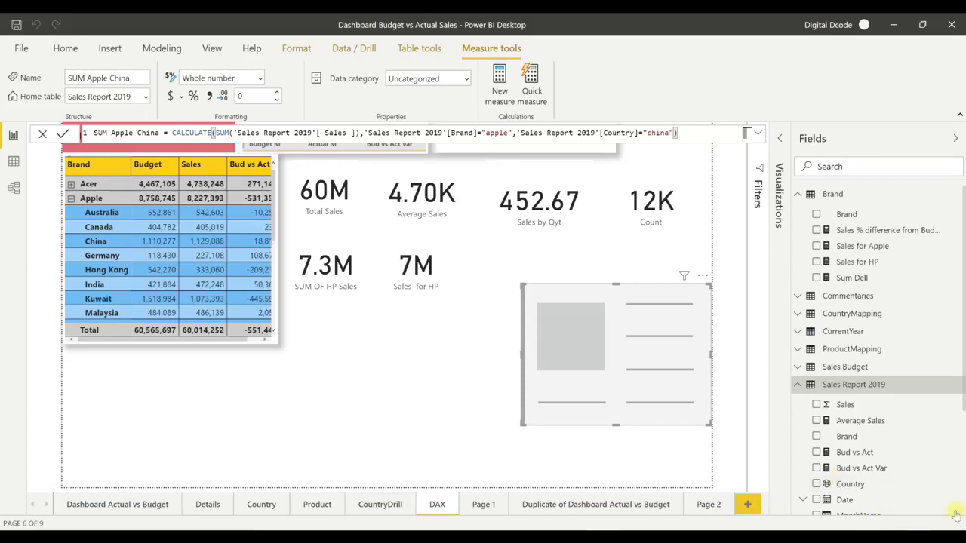
pyautogui.scroll(-5, 890, 493)
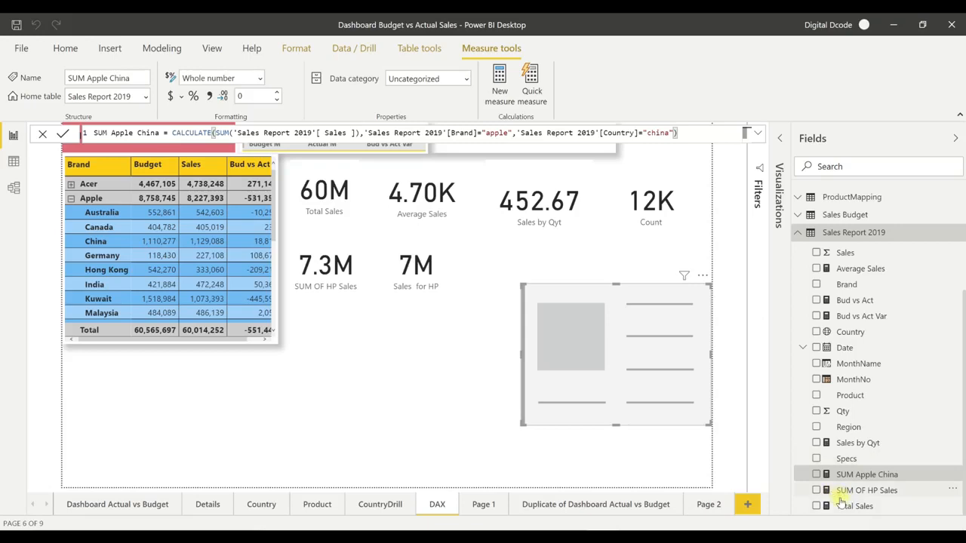
pyautogui.click(816, 474)
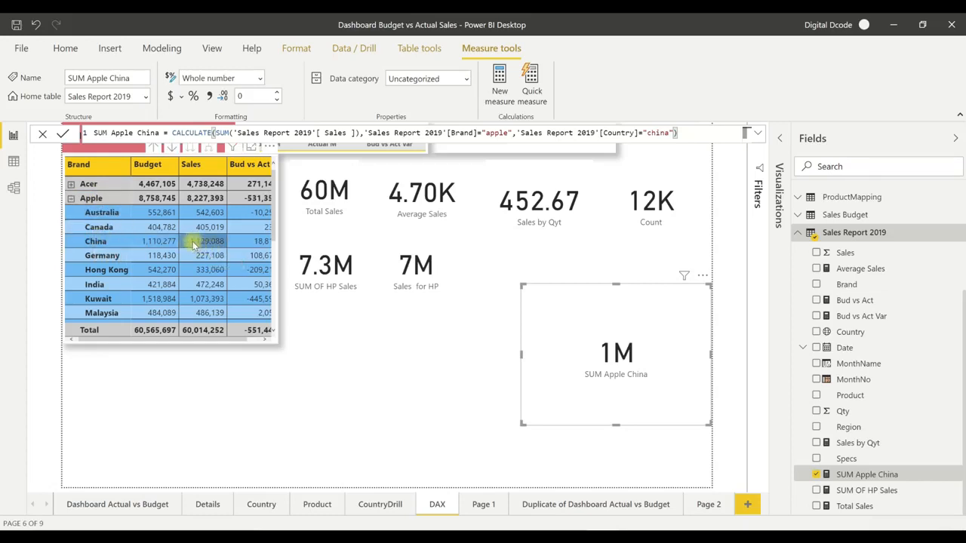
# Step: Set the data label of the SUM Apple China card to one decimal place
pyautogui.click(781, 141)
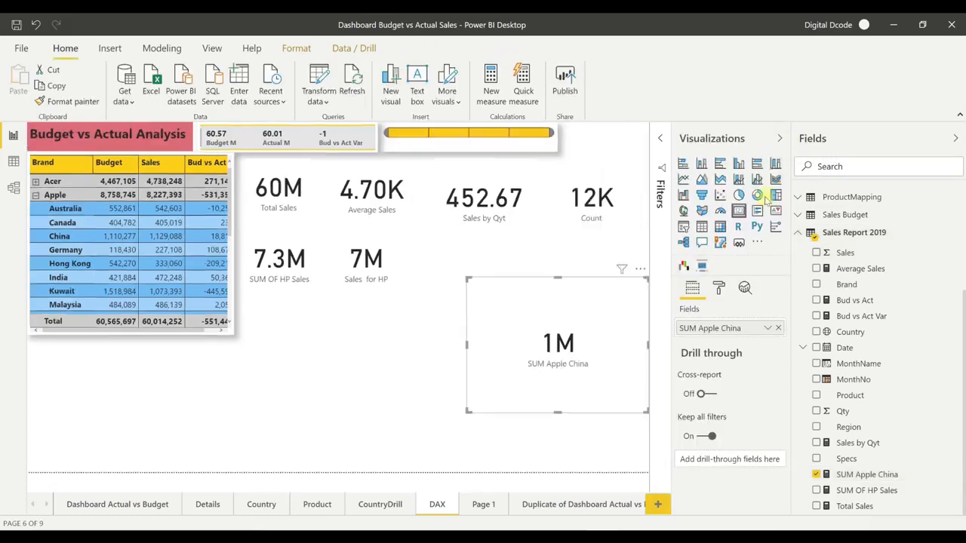
pyautogui.click(716, 293)
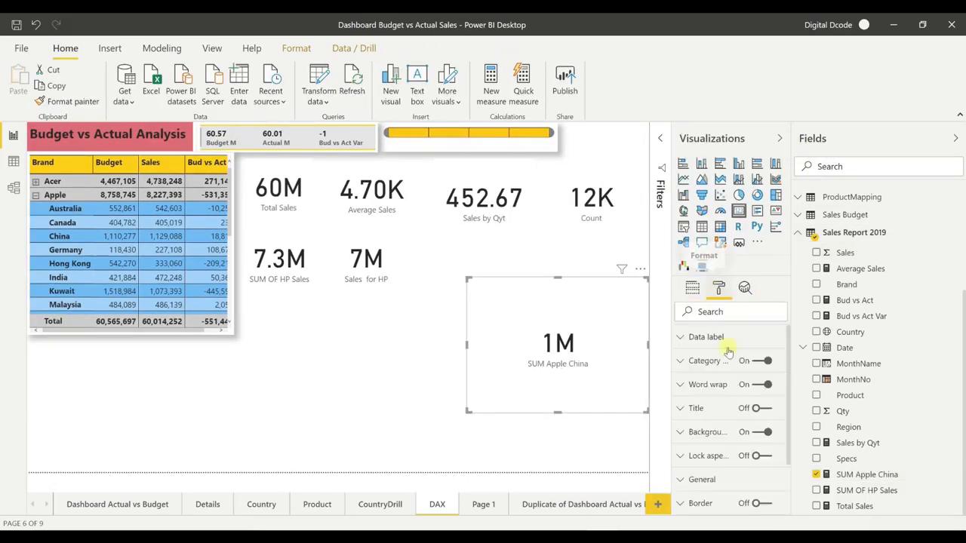
pyautogui.click(681, 339)
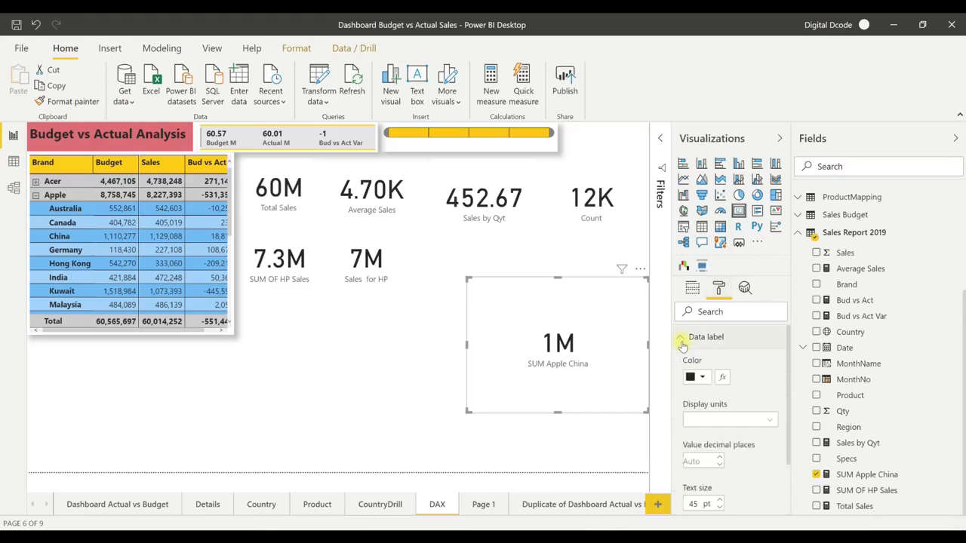
pyautogui.click(719, 461)
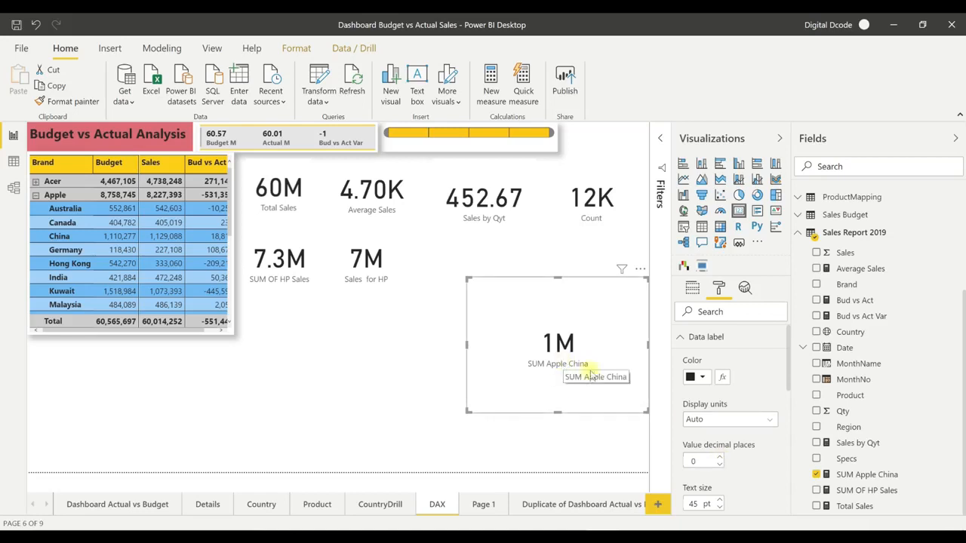
pyautogui.click(719, 458)
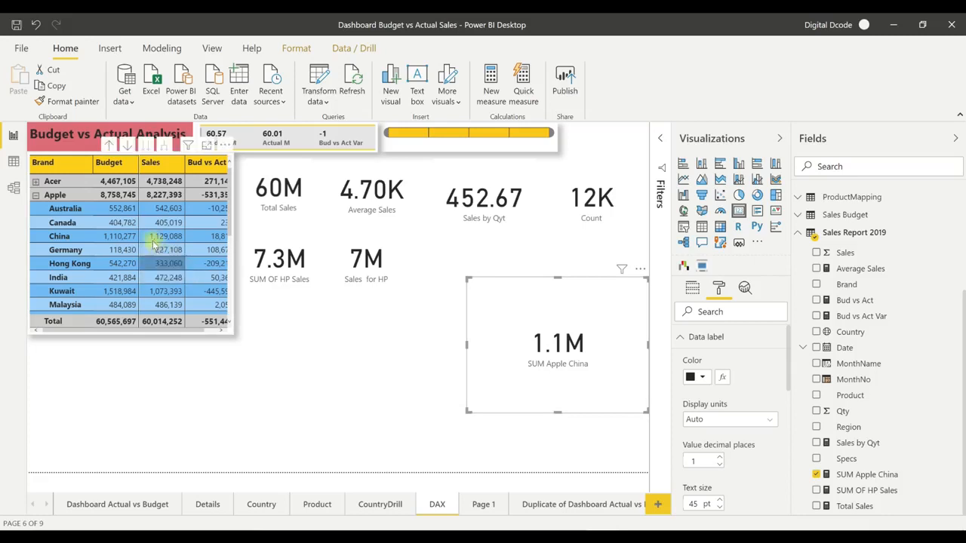
# Step: Try display units None on the SUM Apple China card's data label, and set them to Millions
pyautogui.click(711, 420)
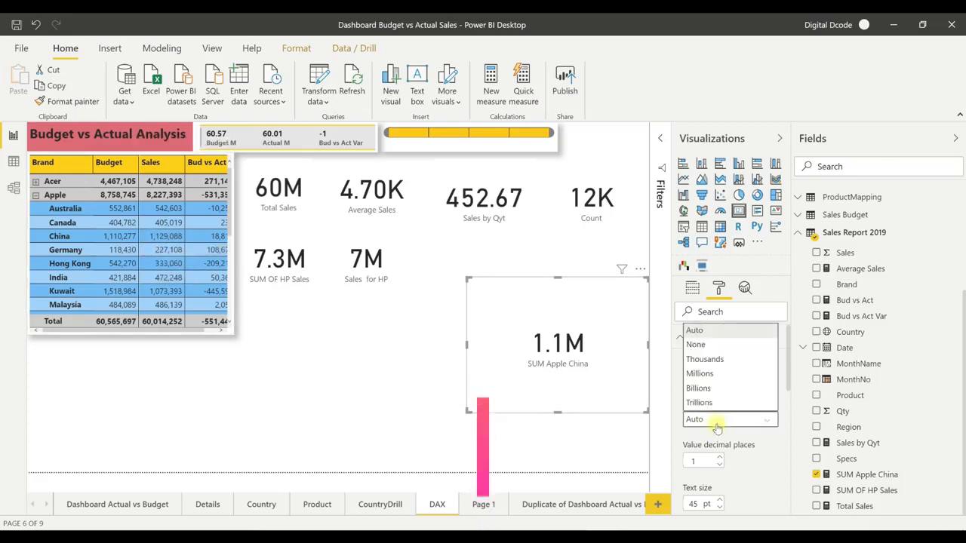
pyautogui.click(706, 344)
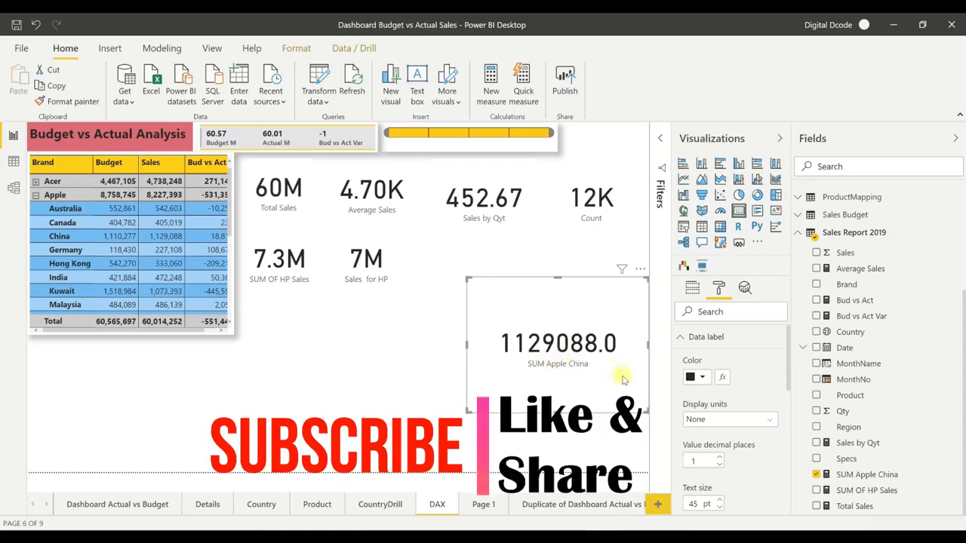
pyautogui.click(770, 419)
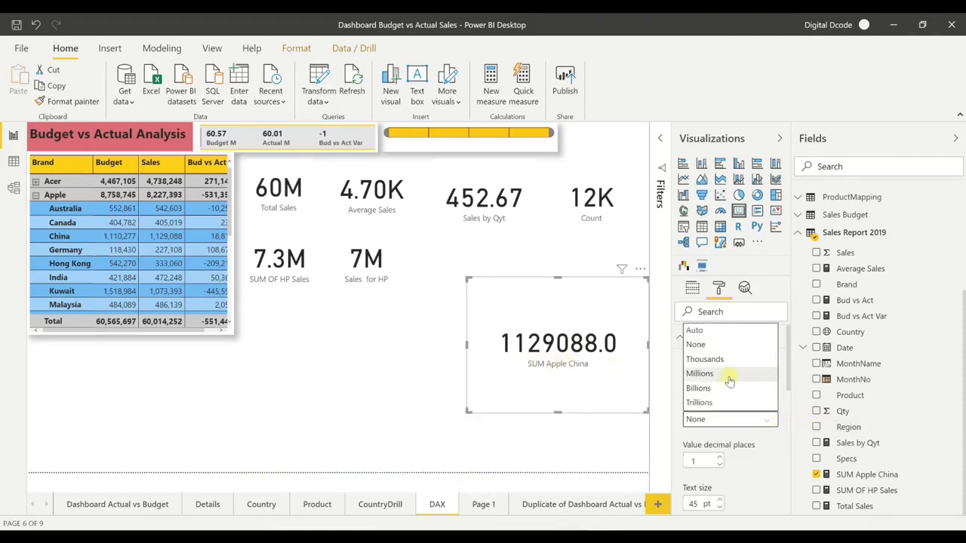
pyautogui.click(700, 373)
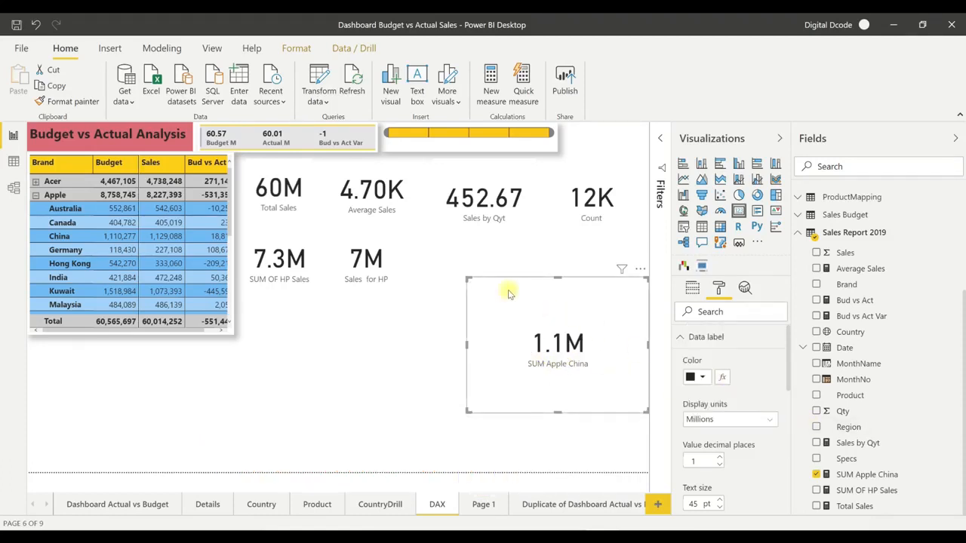
# Step: Shrink the SUM Apple China card and place it beside the Sales for HP card, leaving it deselected
pyautogui.moveTo(469, 280); pyautogui.dragTo(430, 243)
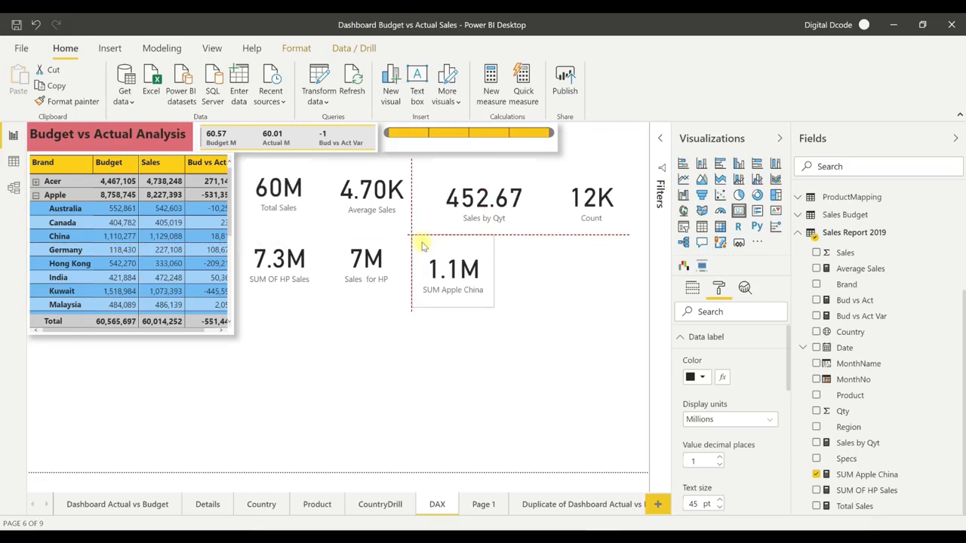
pyautogui.click(530, 426)
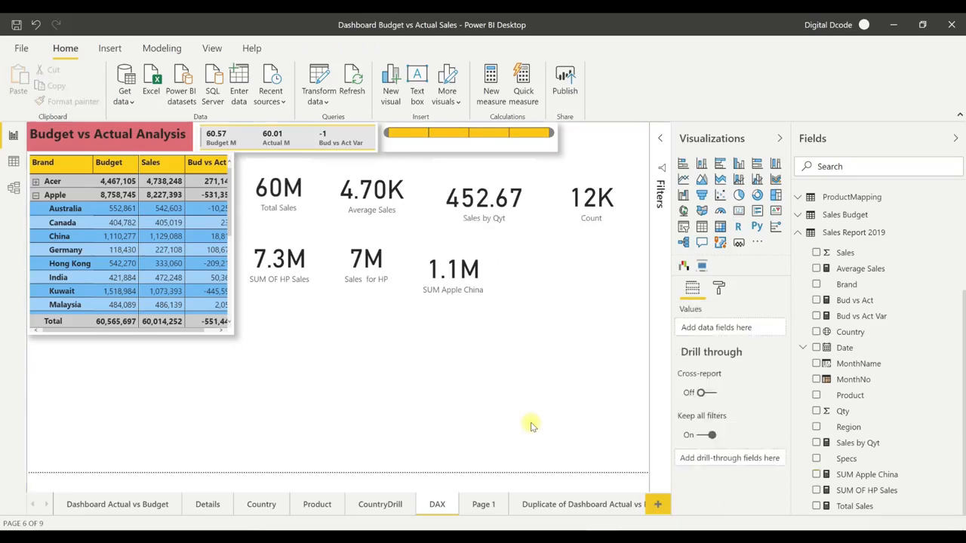